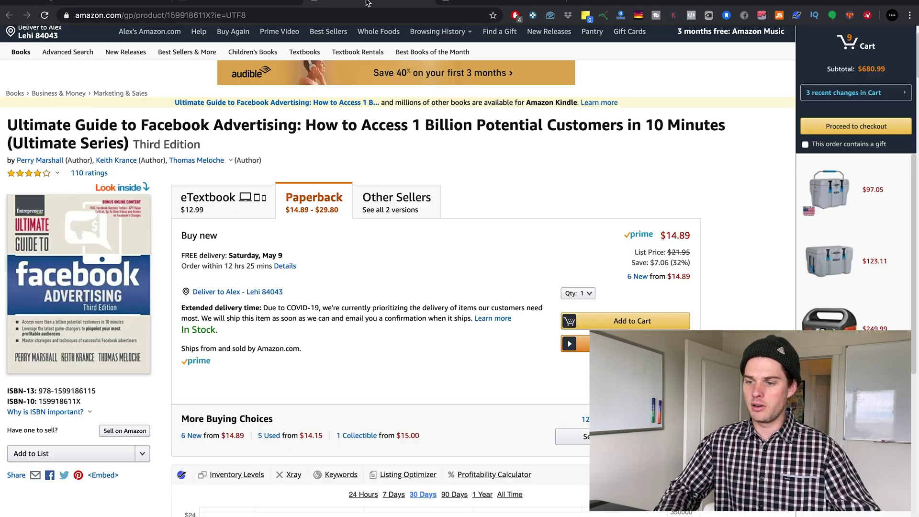
Step: Examine the Facebook advertising book's link clicks, items shipped, revenue and advertising fee in the Amazon Associates earnings report
{"action": "left_click", "coordinate": [368, 4]}
{"action": "scroll", "coordinate": [221, 343], "scroll_direction": "down", "scroll_amount": 1}
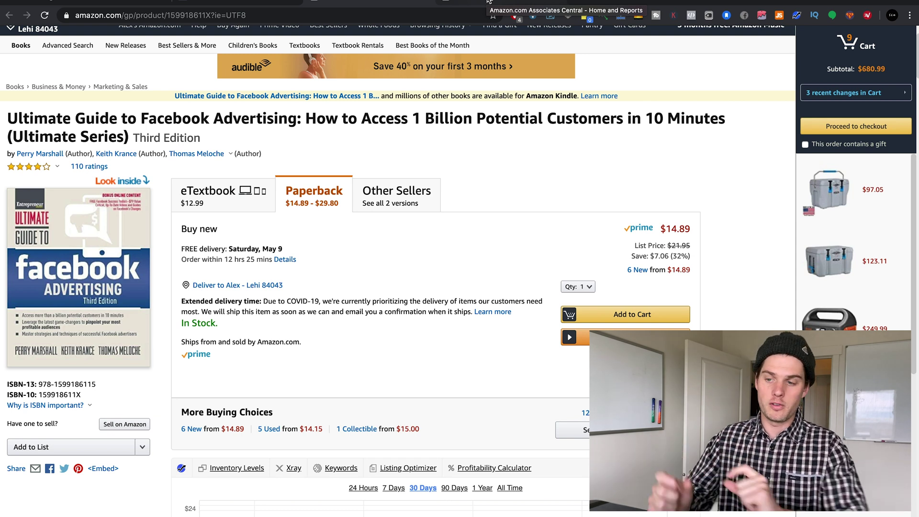
{"action": "left_click", "coordinate": [488, 2]}
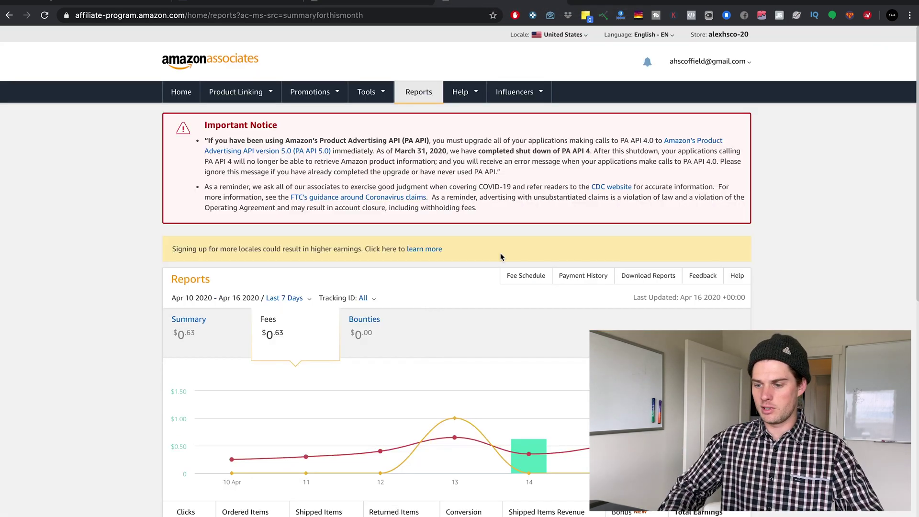
{"action": "scroll", "coordinate": [501, 257], "scroll_direction": "down", "scroll_amount": 10}
{"action": "scroll", "coordinate": [345, 238], "scroll_direction": "up", "scroll_amount": 5}
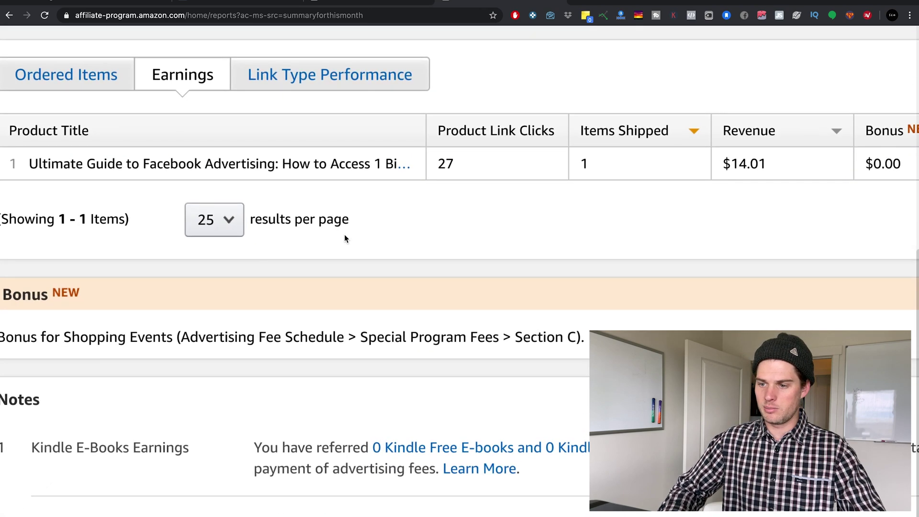
{"action": "scroll", "coordinate": [344, 238], "scroll_direction": "left", "scroll_amount": 4}
{"action": "scroll", "coordinate": [345, 238], "scroll_direction": "up", "scroll_amount": 2}
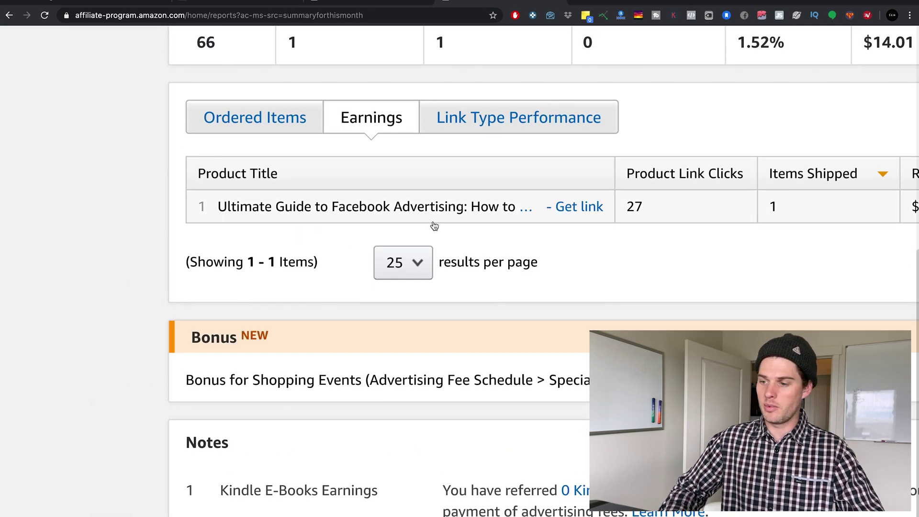
{"action": "scroll", "coordinate": [434, 226], "scroll_direction": "right", "scroll_amount": 4}
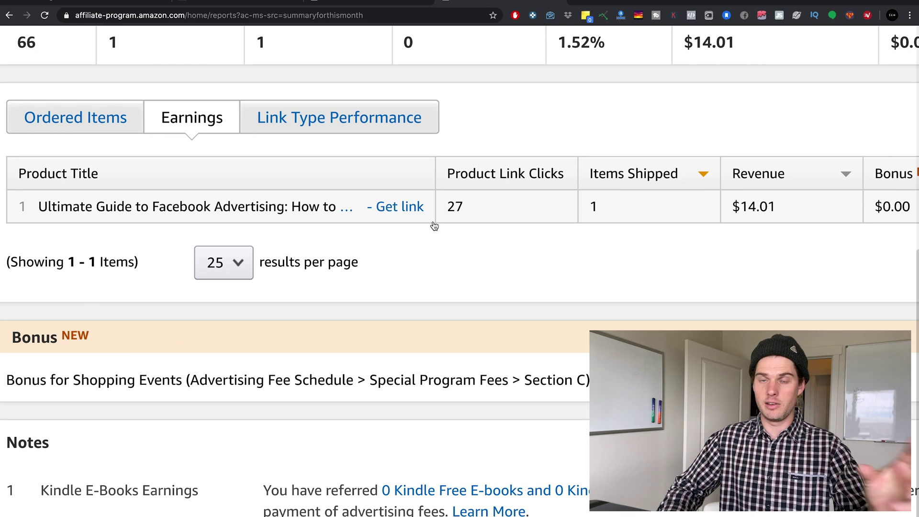
{"action": "scroll", "coordinate": [433, 223], "scroll_direction": "right", "scroll_amount": 6}
{"action": "scroll", "coordinate": [383, 227], "scroll_direction": "left", "scroll_amount": 7}
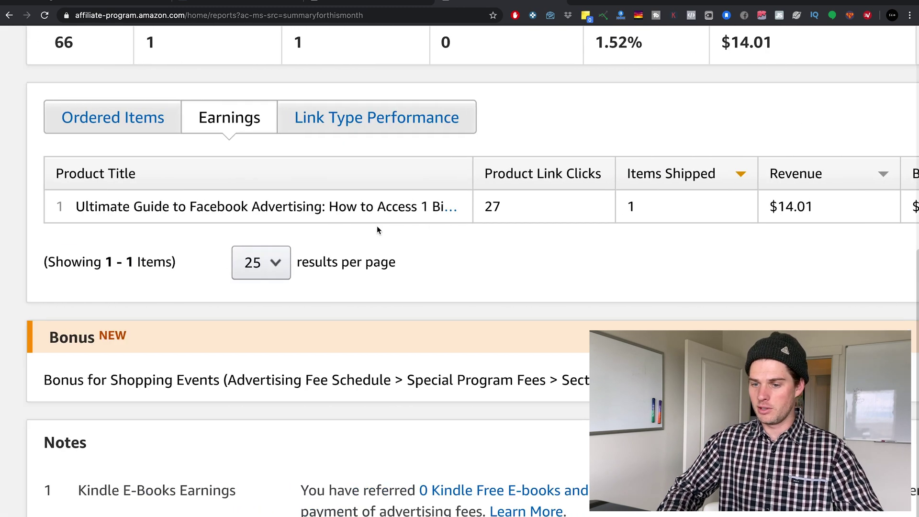
{"action": "scroll", "coordinate": [378, 226], "scroll_direction": "left", "scroll_amount": 3}
{"action": "scroll", "coordinate": [378, 209], "scroll_direction": "right", "scroll_amount": 15}
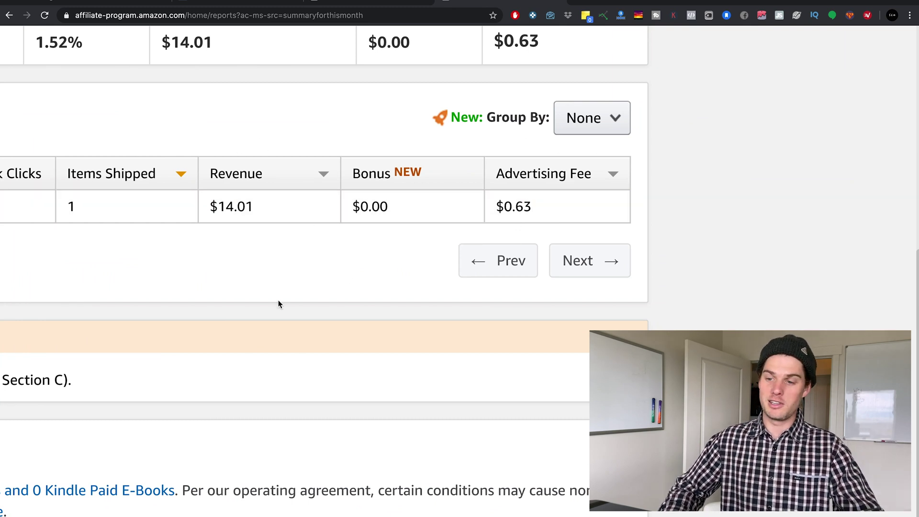
{"action": "key", "text": "ctrl+0"}
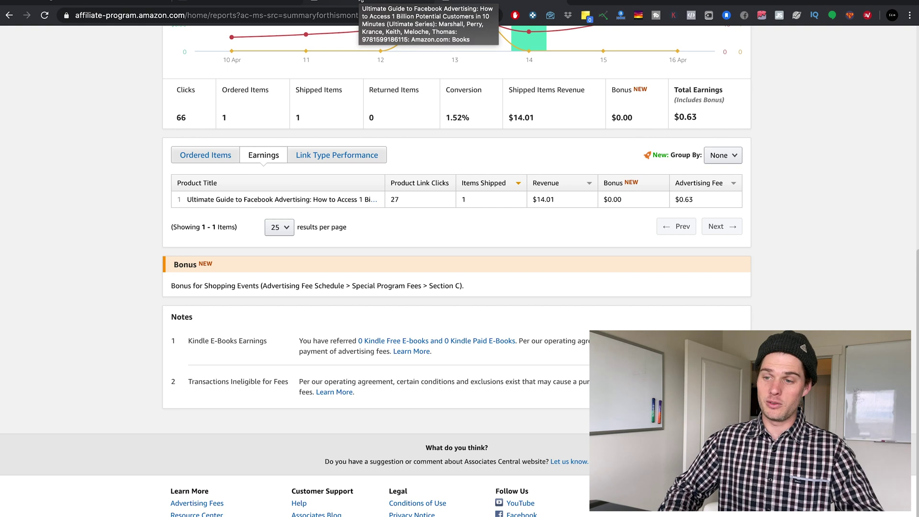
Step: Return to the book's Amazon product page and look through its Look Inside preview
{"action": "left_click", "coordinate": [360, 2]}
{"action": "scroll", "coordinate": [304, 294], "scroll_direction": "down", "scroll_amount": 2}
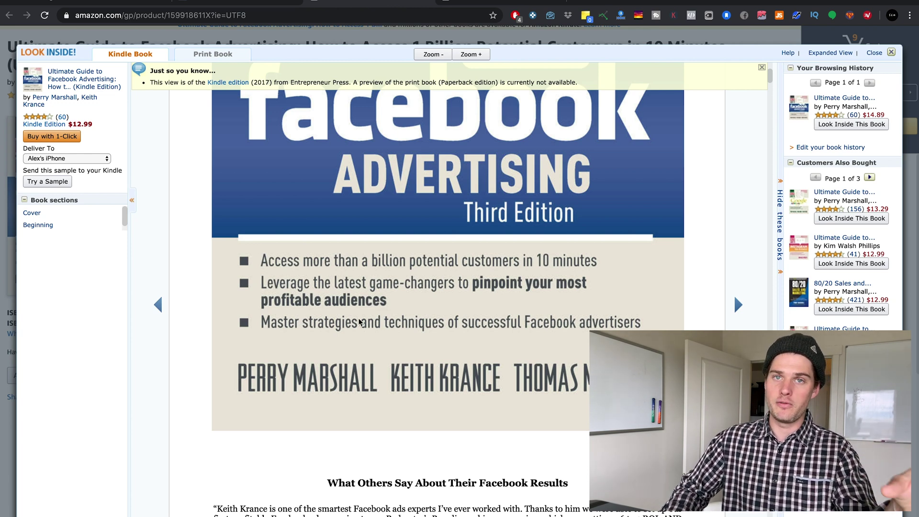
{"action": "scroll", "coordinate": [360, 322], "scroll_direction": "down", "scroll_amount": 2}
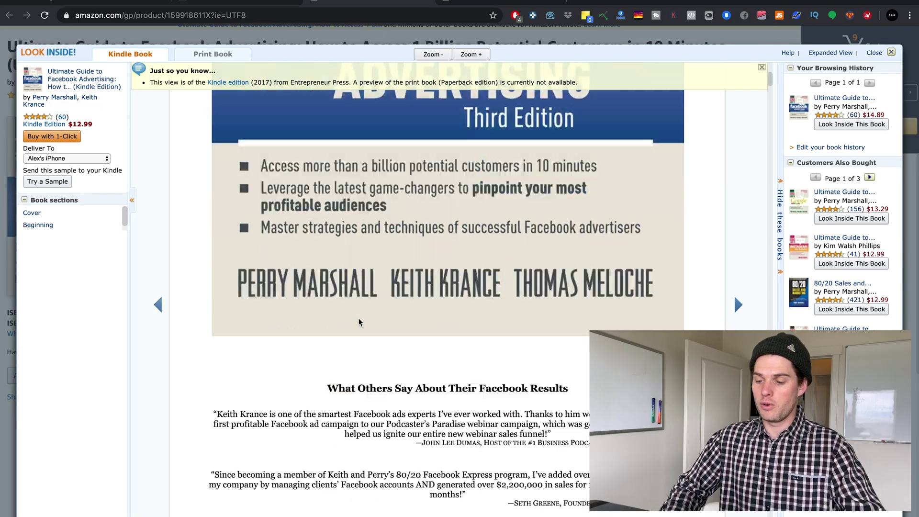
{"action": "scroll", "coordinate": [360, 322], "scroll_direction": "down", "scroll_amount": 8}
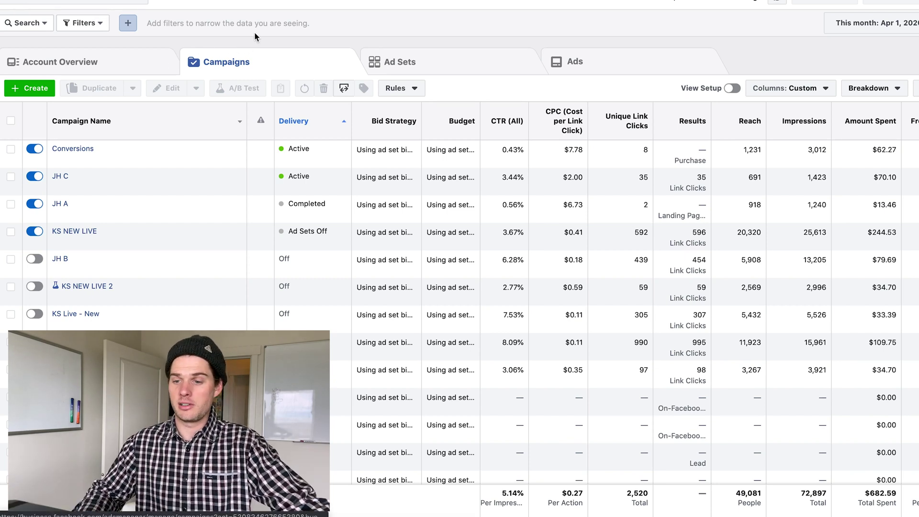
Step: Switch to Facebook Ads Manager and start a new campaign with the Traffic objective
{"action": "left_click", "coordinate": [37, 90]}
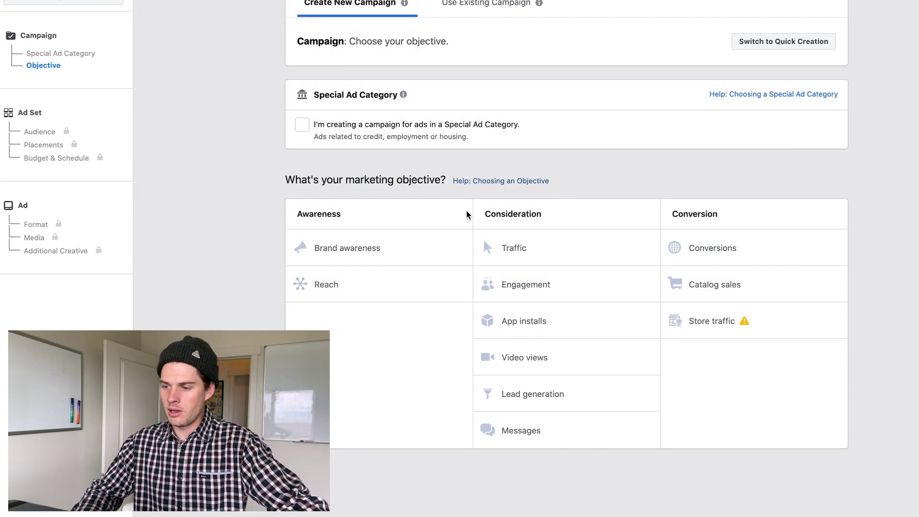
{"action": "left_click", "coordinate": [557, 253]}
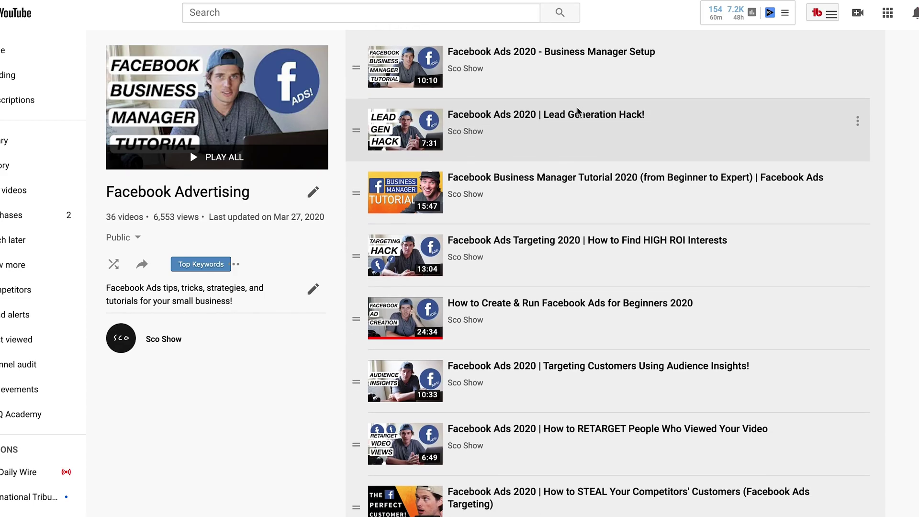
Step: Browse the videos in the Facebook Advertising playlist on YouTube
{"action": "scroll", "coordinate": [579, 113], "scroll_direction": "down", "scroll_amount": 5}
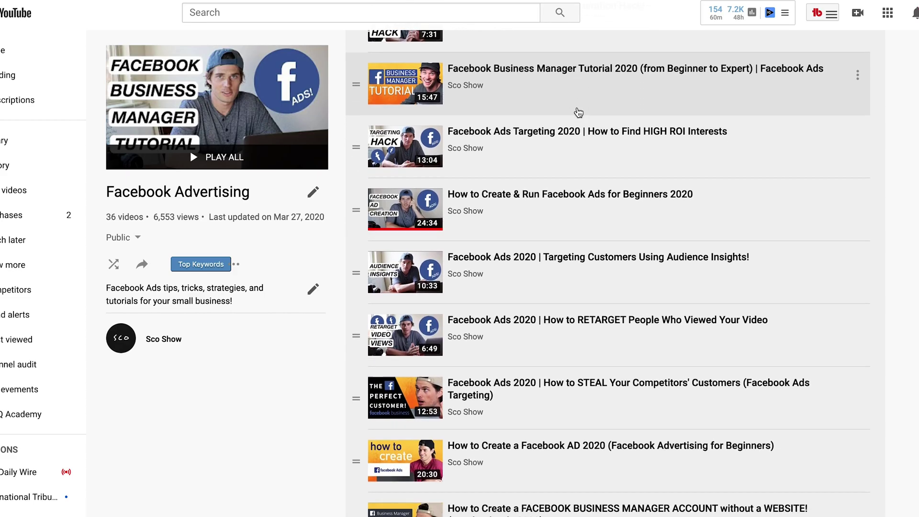
{"action": "scroll", "coordinate": [579, 112], "scroll_direction": "down", "scroll_amount": 3}
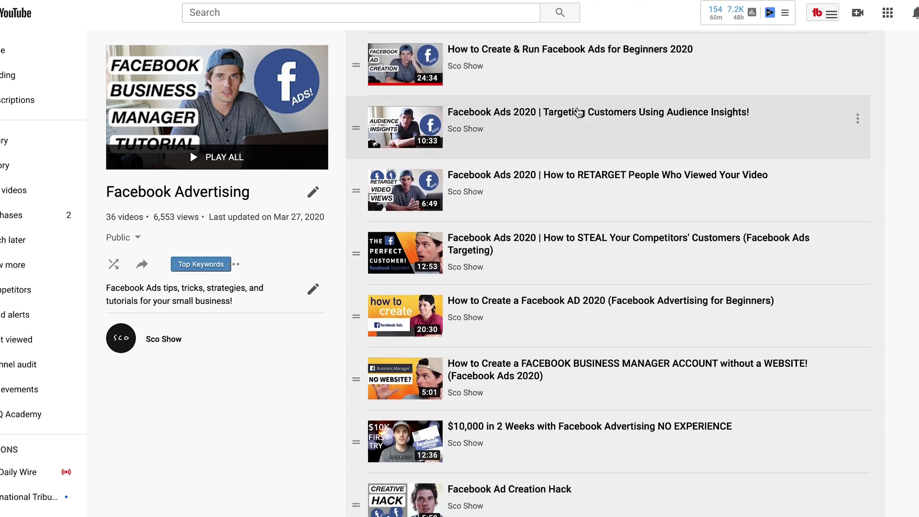
{"action": "scroll", "coordinate": [578, 113], "scroll_direction": "down", "scroll_amount": 3}
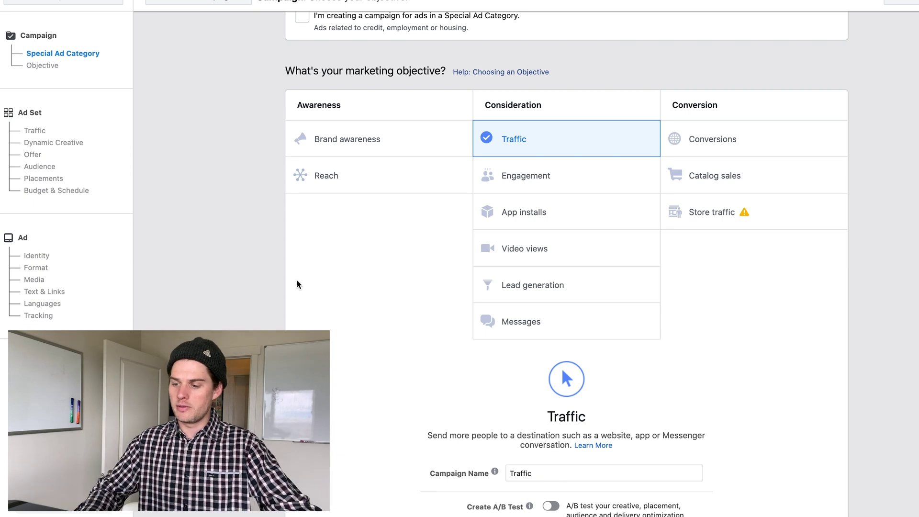
Step: Return to Facebook Ads Manager and name the Traffic campaign "a/b test 1"
{"action": "scroll", "coordinate": [390, 314], "scroll_direction": "down", "scroll_amount": 3}
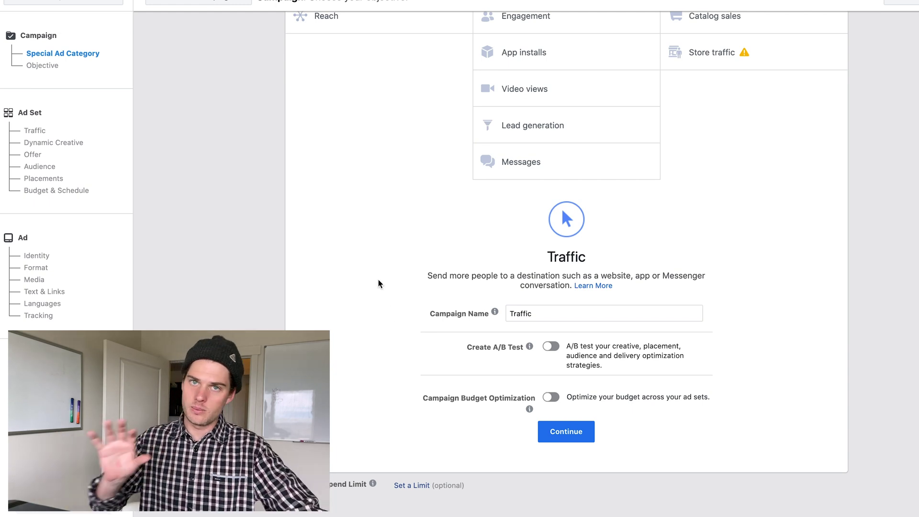
{"action": "scroll", "coordinate": [371, 230], "scroll_direction": "up", "scroll_amount": 3}
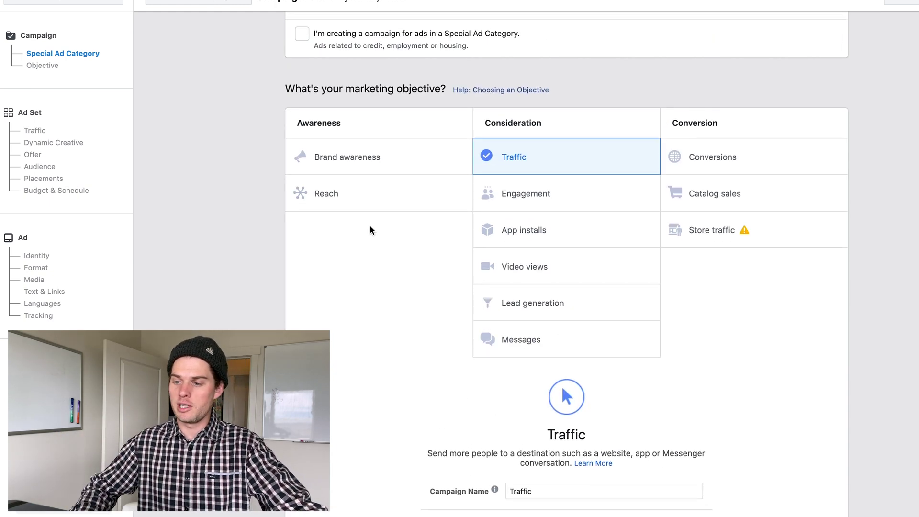
{"action": "scroll", "coordinate": [376, 285], "scroll_direction": "down", "scroll_amount": 2}
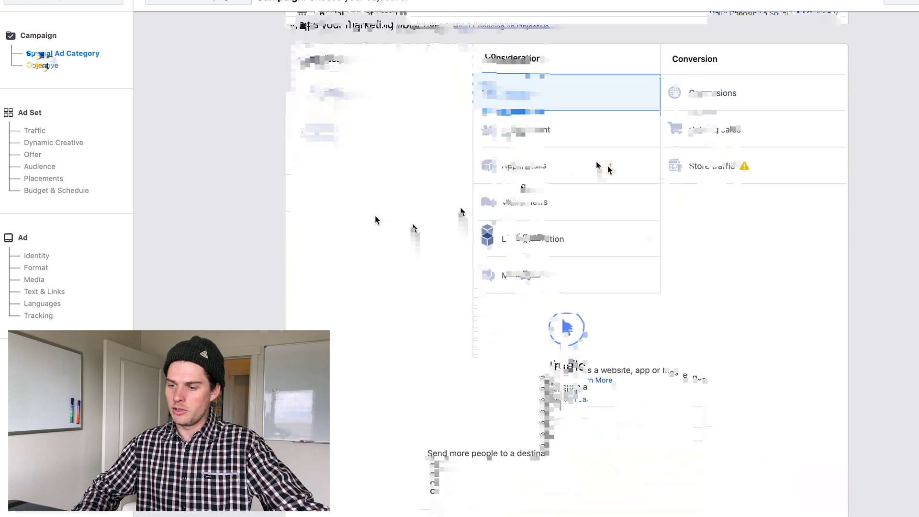
{"action": "scroll", "coordinate": [412, 230], "scroll_direction": "down", "scroll_amount": 3}
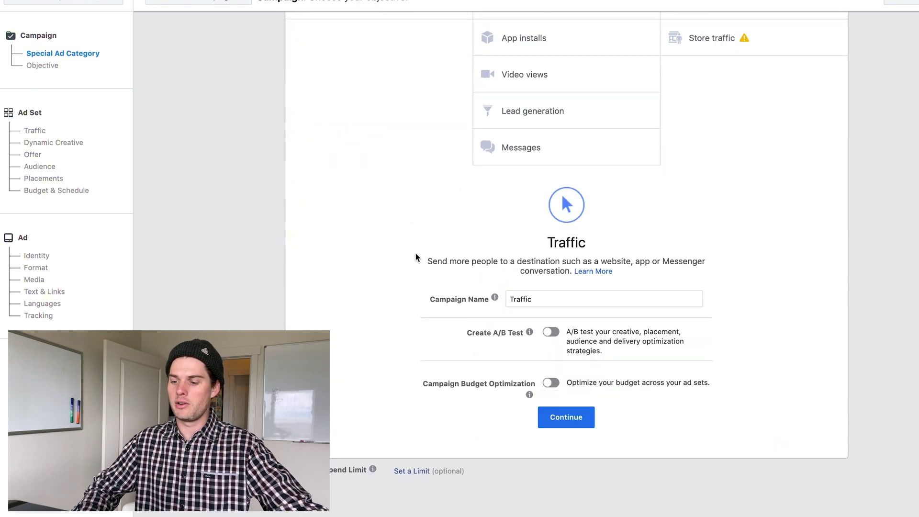
{"action": "double_click", "coordinate": [533, 304]}
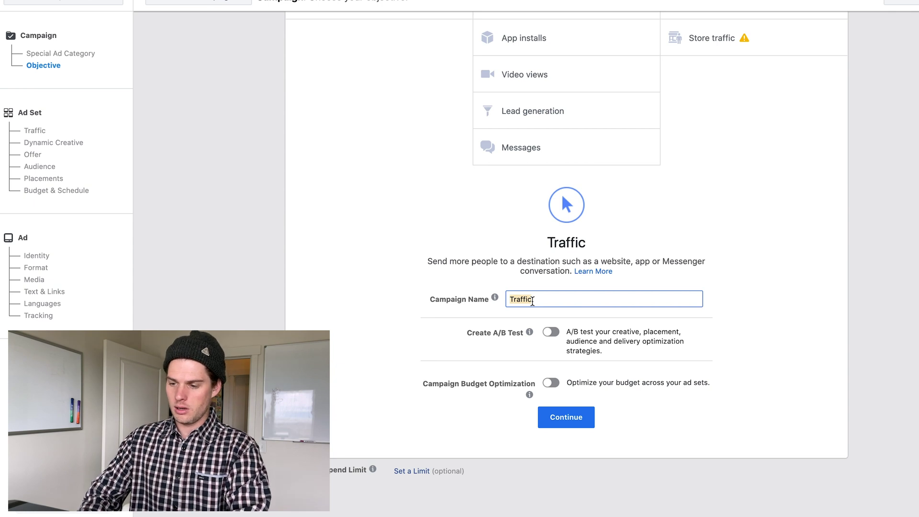
{"action": "type", "text": "a/b test 1"}
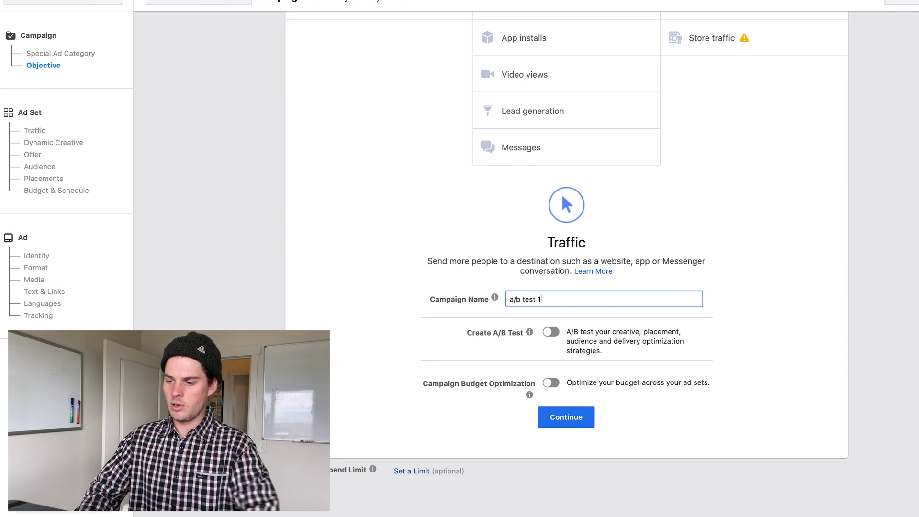
Step: Read the explanation of the Create A/B Test option and the strategies it can test
{"action": "left_click", "coordinate": [467, 335]}
{"action": "left_click_drag", "start_coordinate": [468, 336], "coordinate": [521, 334]}
{"action": "mouse_move", "coordinate": [530, 333]}
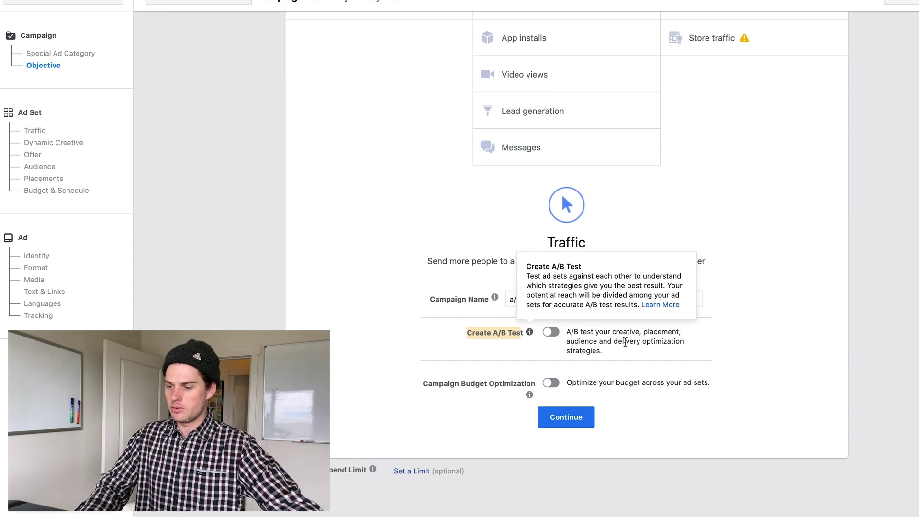
{"action": "left_click_drag", "start_coordinate": [611, 331], "coordinate": [688, 356]}
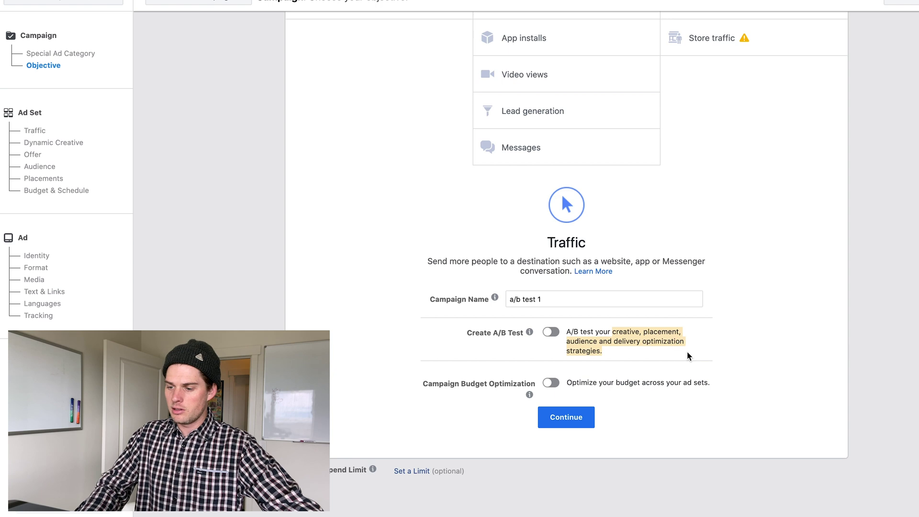
Step: Enable the A/B test with Audience as its variable and continue to the ad set setup
{"action": "left_click", "coordinate": [553, 337]}
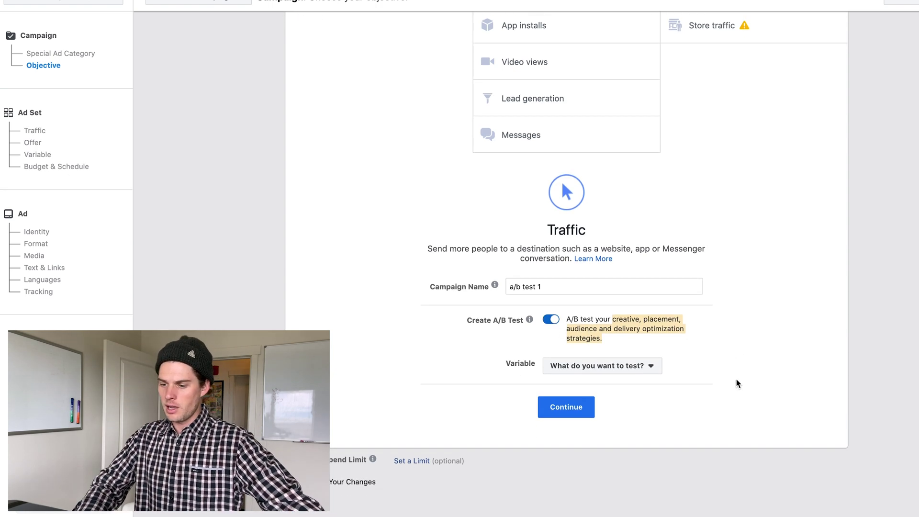
{"action": "left_click", "coordinate": [655, 367]}
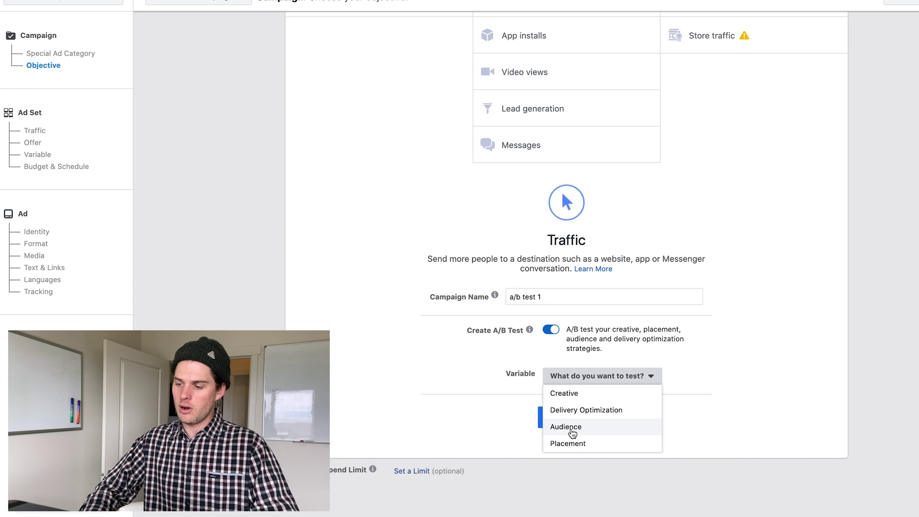
{"action": "left_click", "coordinate": [569, 429]}
{"action": "left_click", "coordinate": [572, 408]}
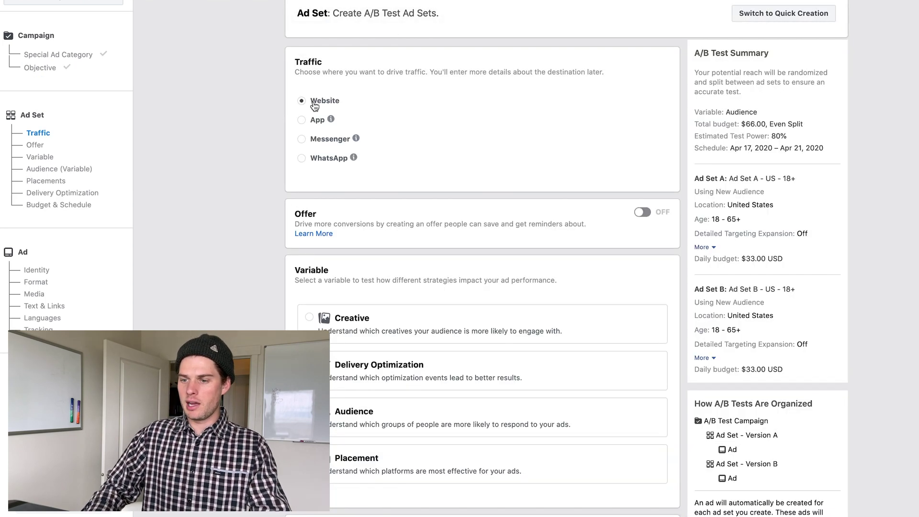
Step: Review the ad set's test variable and open Ad Set A's audience for editing
{"action": "scroll", "coordinate": [276, 124], "scroll_direction": "down", "scroll_amount": 3}
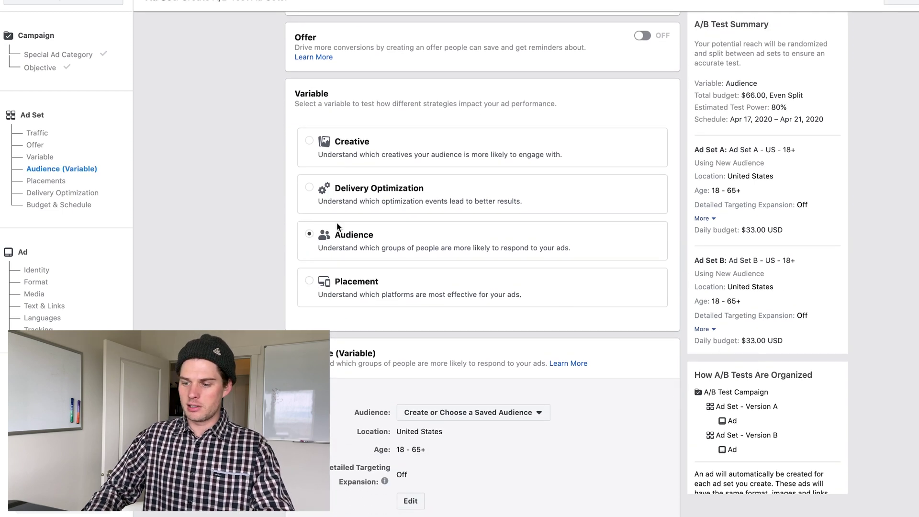
{"action": "scroll", "coordinate": [242, 158], "scroll_direction": "down", "scroll_amount": 5}
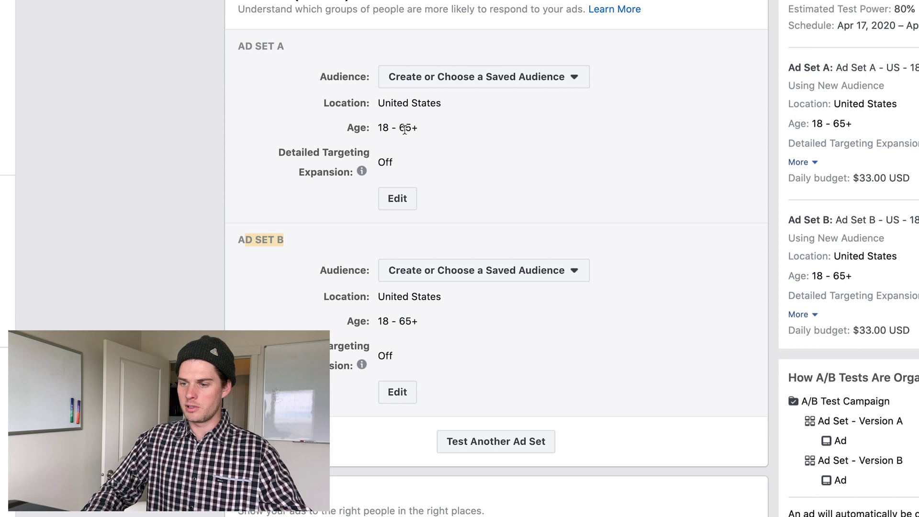
{"action": "left_click", "coordinate": [397, 198]}
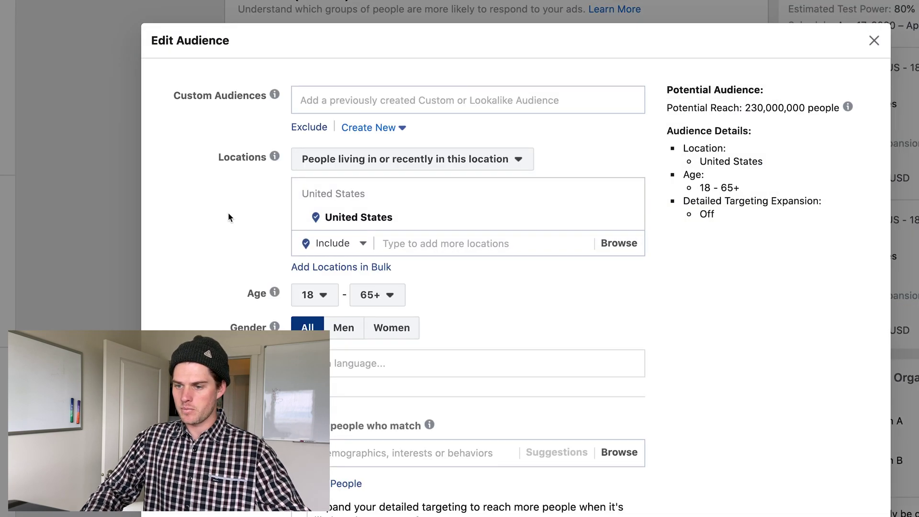
{"action": "scroll", "coordinate": [229, 217], "scroll_direction": "down", "scroll_amount": 2}
{"action": "scroll", "coordinate": [242, 248], "scroll_direction": "down", "scroll_amount": 2}
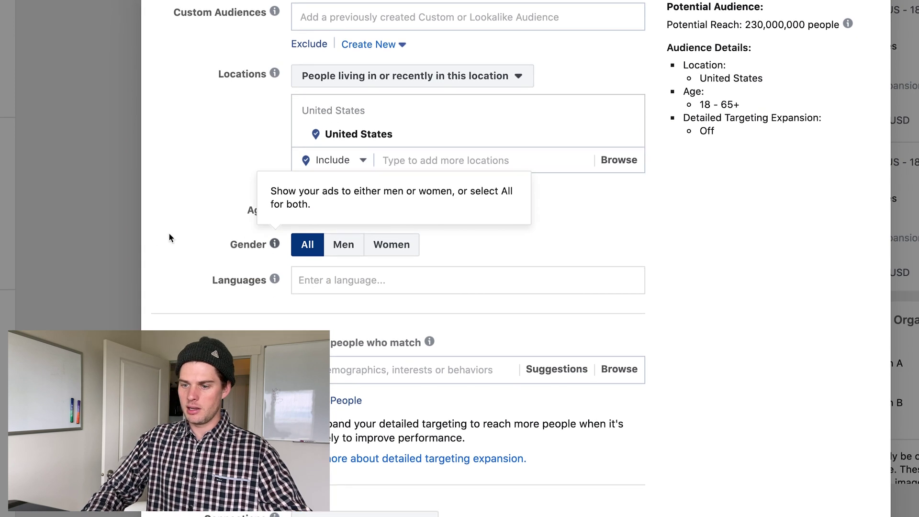
Step: Set the age range of Ad Set A's audience to 25–45
{"action": "left_click", "coordinate": [329, 217]}
{"action": "scroll", "coordinate": [325, 296], "scroll_direction": "down", "scroll_amount": 3}
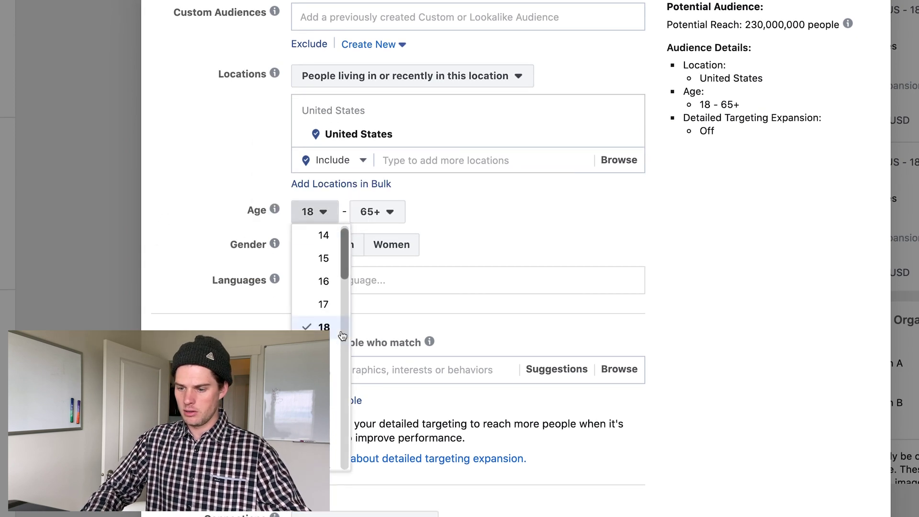
{"action": "left_click", "coordinate": [326, 340]}
{"action": "scroll", "coordinate": [376, 195], "scroll_direction": "down", "scroll_amount": 3}
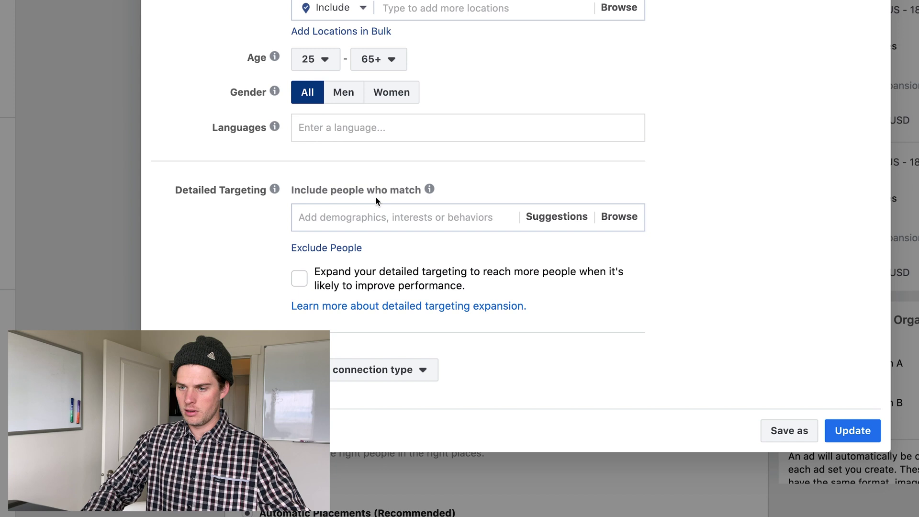
{"action": "left_click", "coordinate": [378, 59]}
{"action": "scroll", "coordinate": [380, 204], "scroll_direction": "up", "scroll_amount": 2}
{"action": "scroll", "coordinate": [380, 203], "scroll_direction": "up", "scroll_amount": 5}
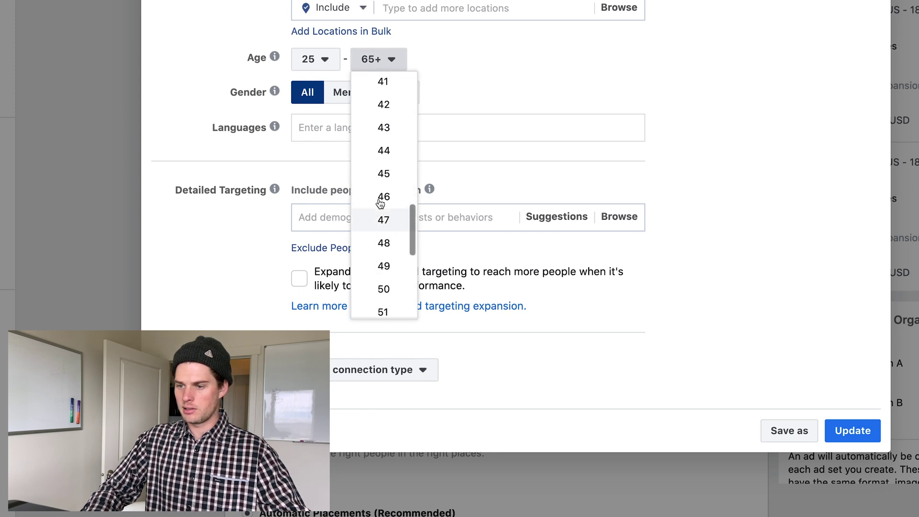
{"action": "left_click", "coordinate": [386, 198]}
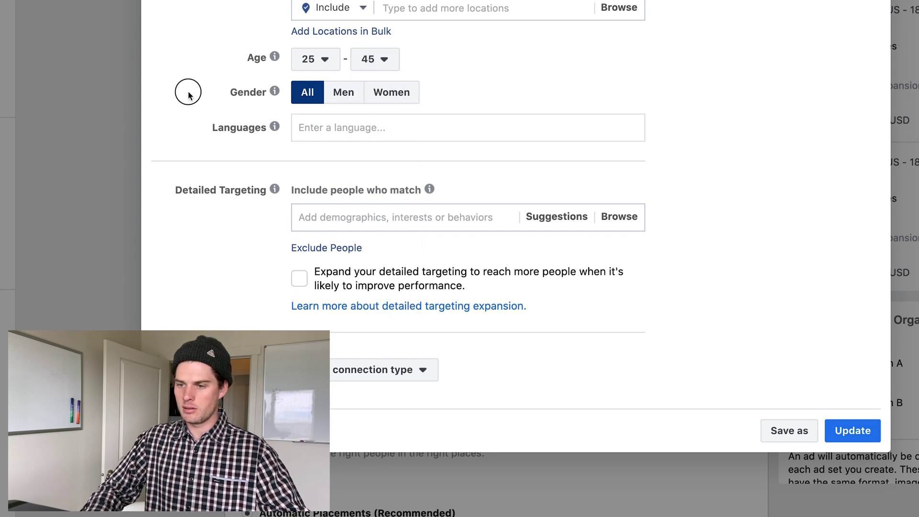
Step: Limit Ad Set A's audience to speakers of English (All)
{"action": "scroll", "coordinate": [188, 93], "scroll_direction": "up", "scroll_amount": 4}
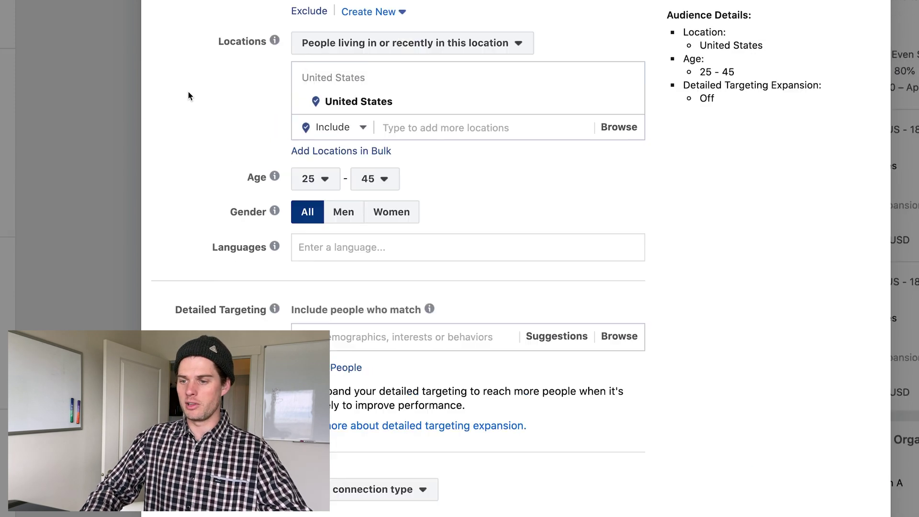
{"action": "scroll", "coordinate": [188, 93], "scroll_direction": "down", "scroll_amount": 1}
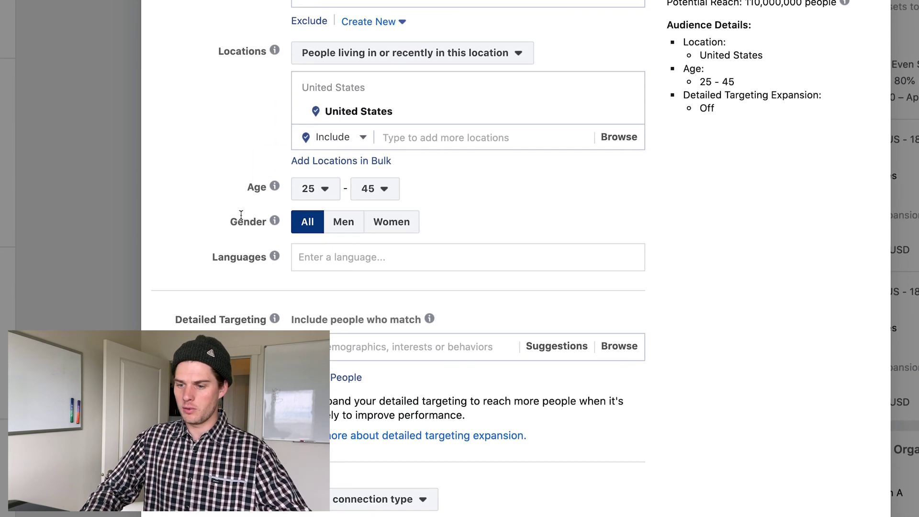
{"action": "scroll", "coordinate": [242, 216], "scroll_direction": "down", "scroll_amount": 1}
{"action": "left_click", "coordinate": [198, 136]}
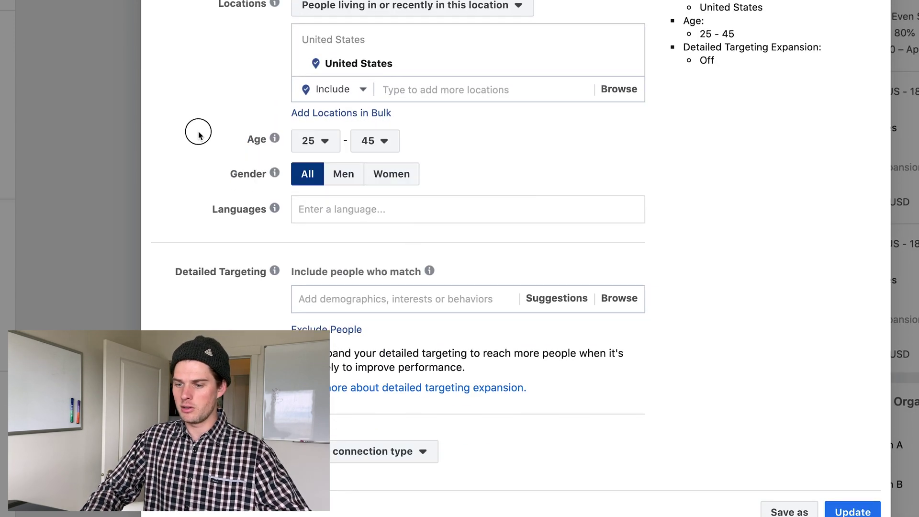
{"action": "left_click", "coordinate": [302, 209]}
{"action": "type", "text": "english"}
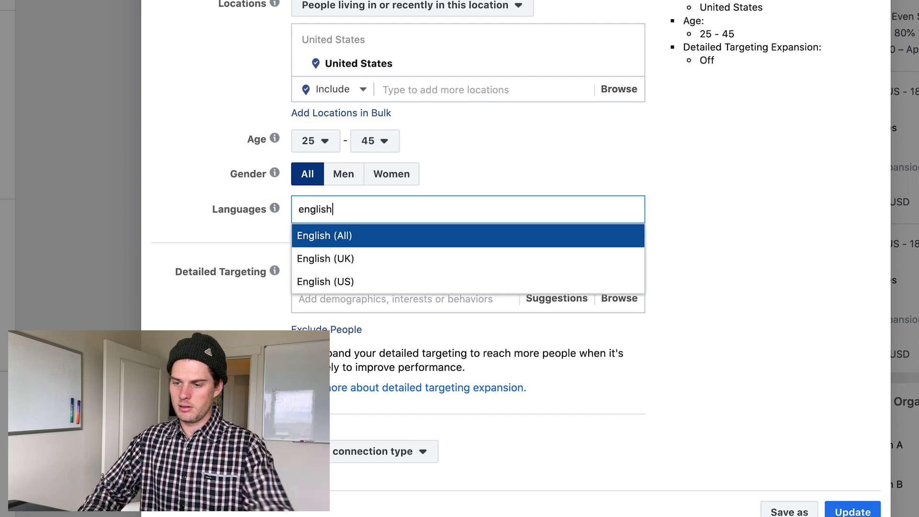
{"action": "left_click", "coordinate": [352, 235]}
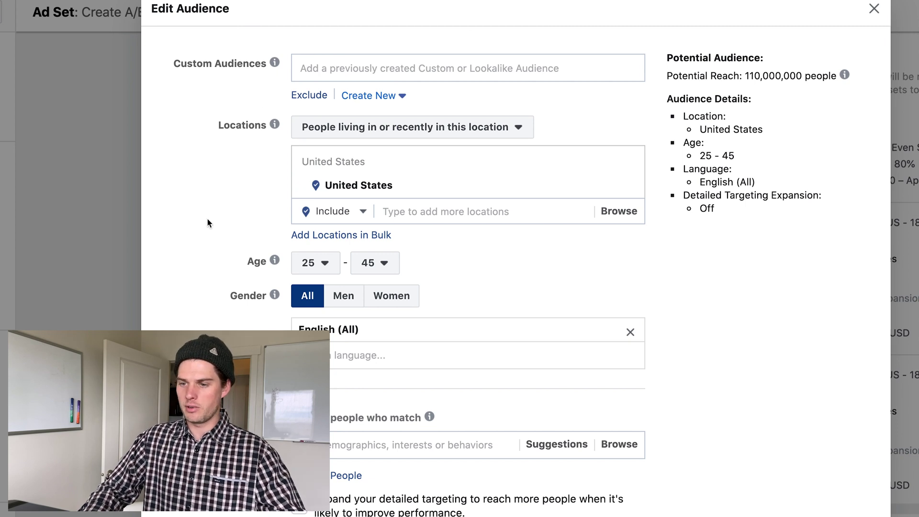
Step: Add the Kickstarter interest to the detailed targeting of Ad Set A's audience
{"action": "scroll", "coordinate": [207, 223], "scroll_direction": "down", "scroll_amount": 1}
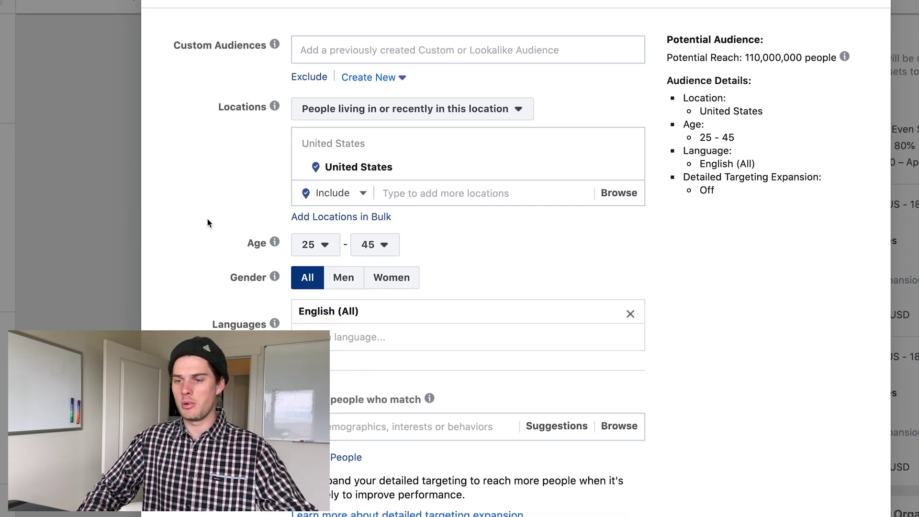
{"action": "scroll", "coordinate": [208, 223], "scroll_direction": "down", "scroll_amount": 5}
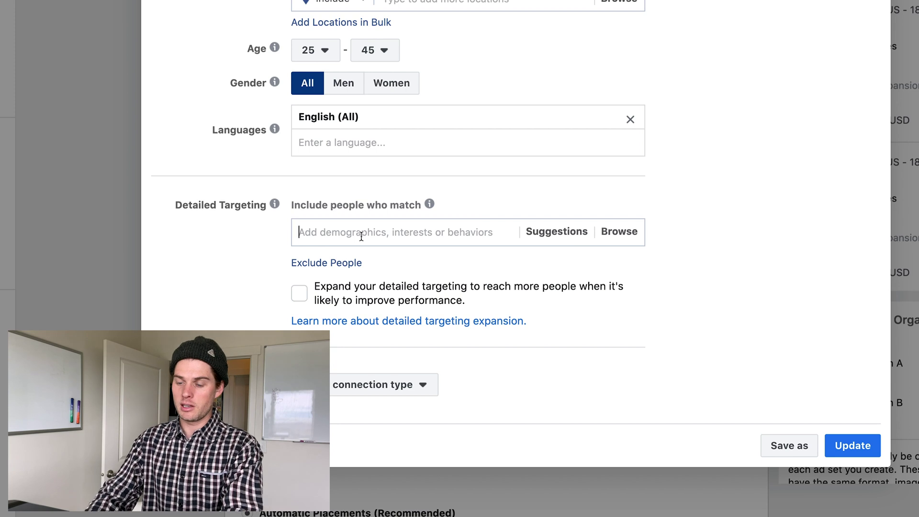
{"action": "type", "text": "kickstarter"}
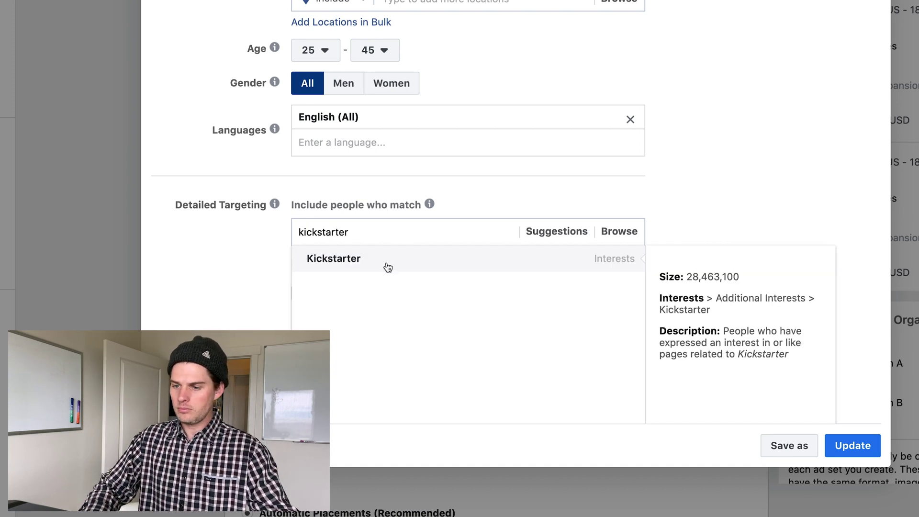
{"action": "left_click", "coordinate": [387, 267]}
{"action": "scroll", "coordinate": [207, 263], "scroll_direction": "down", "scroll_amount": 2}
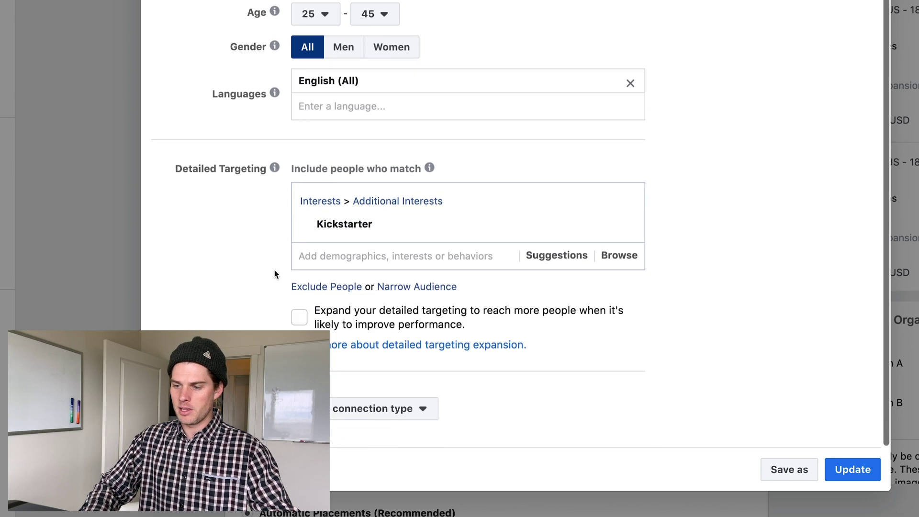
Step: Narrow Ad Set A's detailed targeting to people who must also match the Hydro Flask interest
{"action": "left_click", "coordinate": [421, 287]}
{"action": "scroll", "coordinate": [193, 289], "scroll_direction": "down", "scroll_amount": 2}
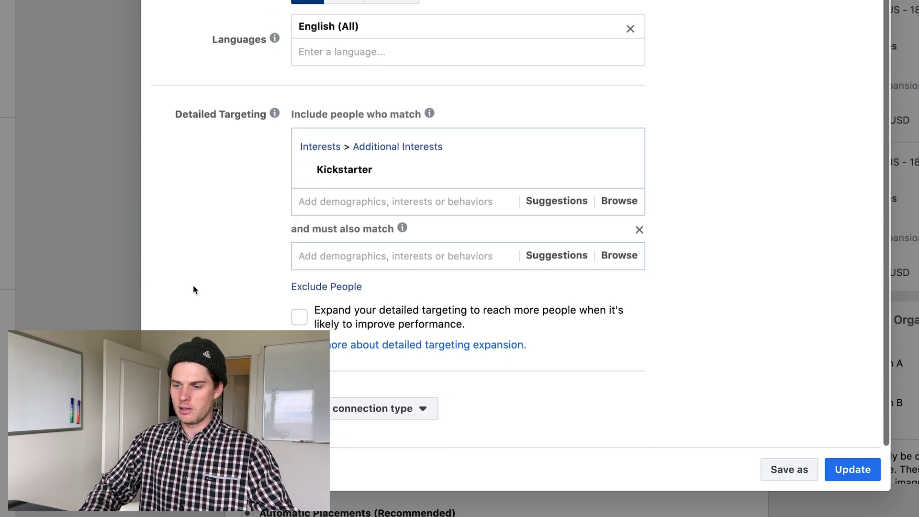
{"action": "left_click", "coordinate": [427, 255]}
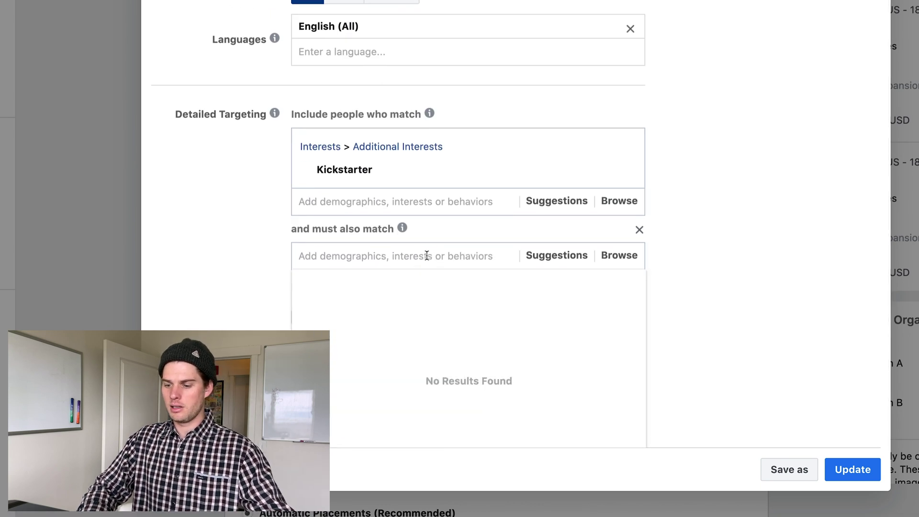
{"action": "type", "text": "hydro flask"}
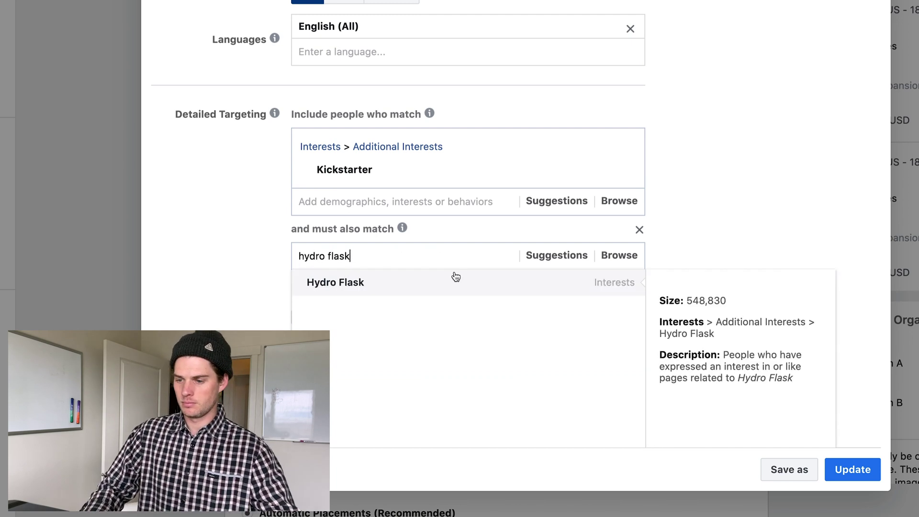
{"action": "left_click", "coordinate": [432, 283]}
{"action": "left_click", "coordinate": [225, 188]}
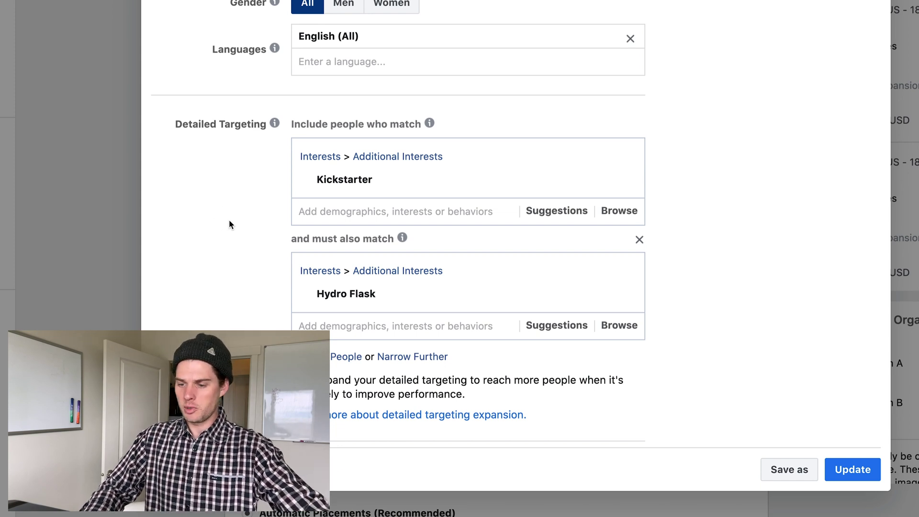
Step: Restrict Ad Set A's location targeting to people living in the United States and save the audience changes
{"action": "scroll", "coordinate": [229, 221], "scroll_direction": "down", "scroll_amount": 3}
{"action": "scroll", "coordinate": [195, 255], "scroll_direction": "up", "scroll_amount": 10}
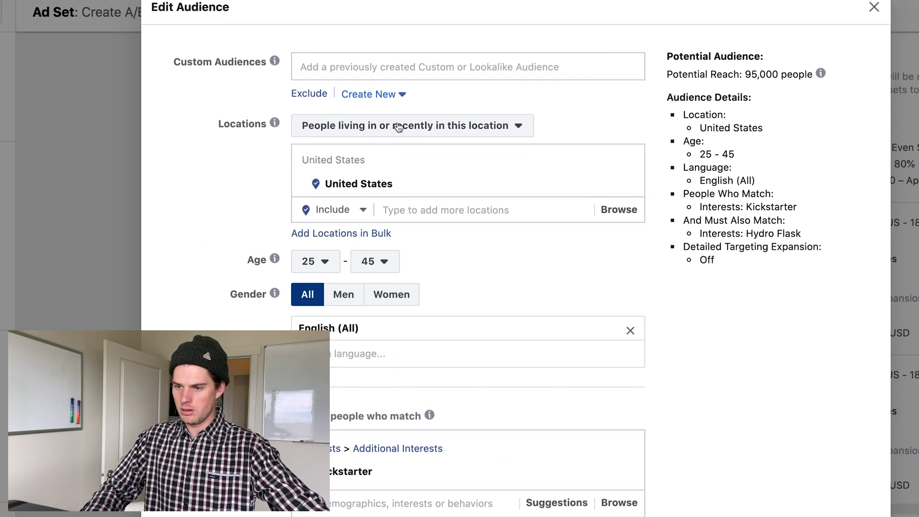
{"action": "left_click", "coordinate": [425, 127]}
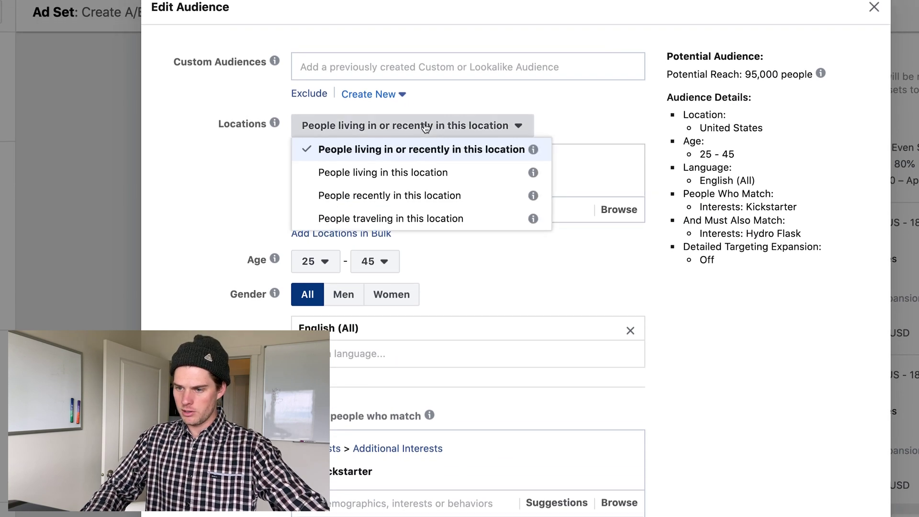
{"action": "left_click", "coordinate": [381, 173]}
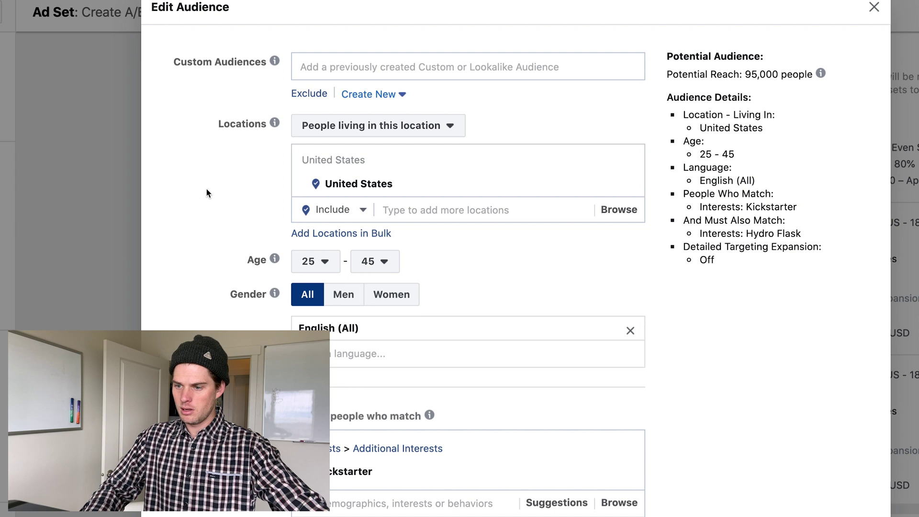
{"action": "scroll", "coordinate": [223, 233], "scroll_direction": "down", "scroll_amount": 5}
{"action": "scroll", "coordinate": [609, 365], "scroll_direction": "down", "scroll_amount": 5}
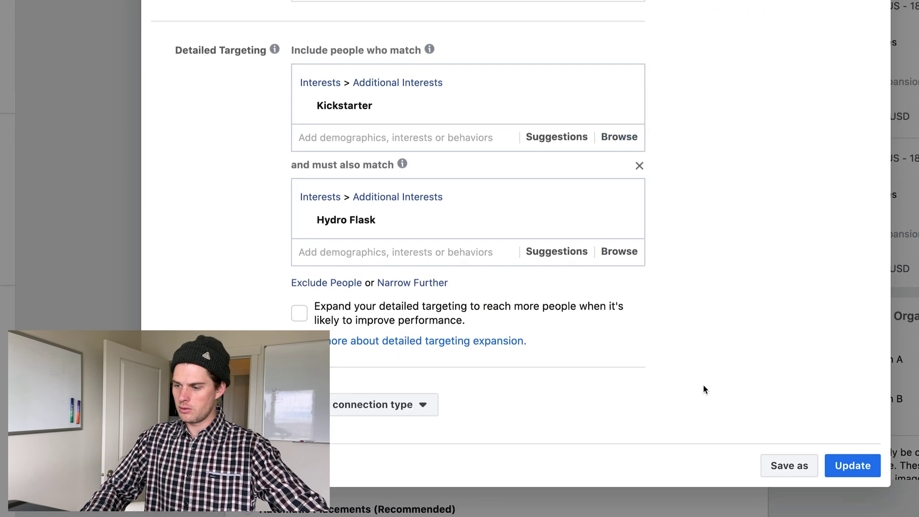
{"action": "left_click", "coordinate": [843, 470]}
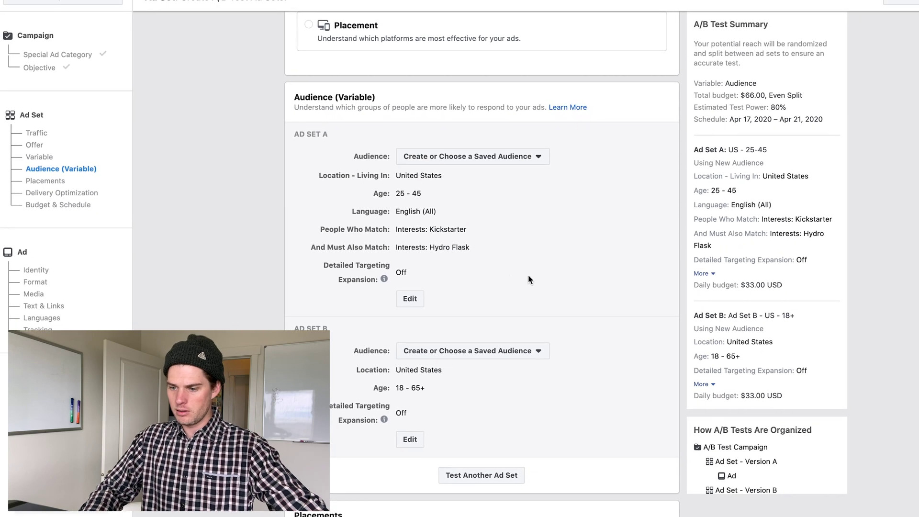
Step: Review Ad Set A's age range and matched interests in the audience summary
{"action": "left_click_drag", "start_coordinate": [301, 63], "coordinate": [323, 64]}
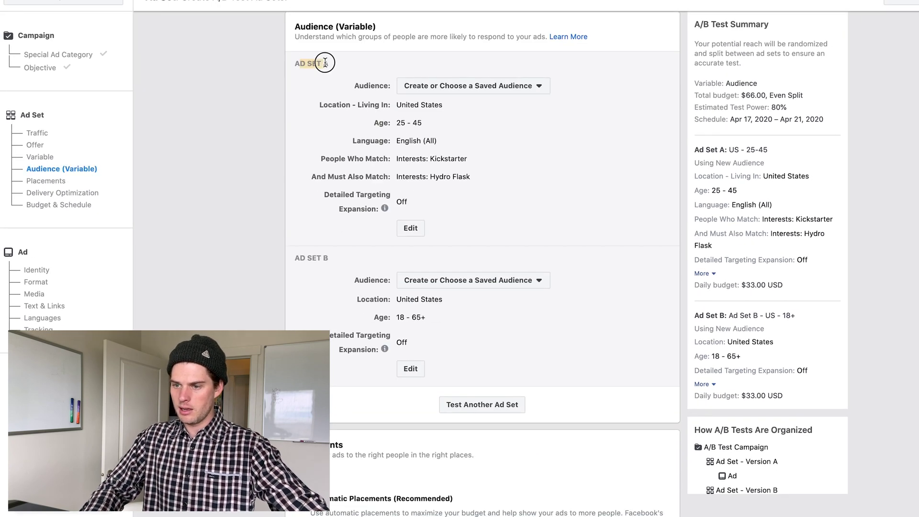
{"action": "mouse_move", "coordinate": [411, 157]}
{"action": "left_mouse_down"}
{"action": "mouse_move", "coordinate": [449, 158]}
{"action": "mouse_move", "coordinate": [469, 179]}
{"action": "left_mouse_up"}
{"action": "left_click", "coordinate": [445, 179]}
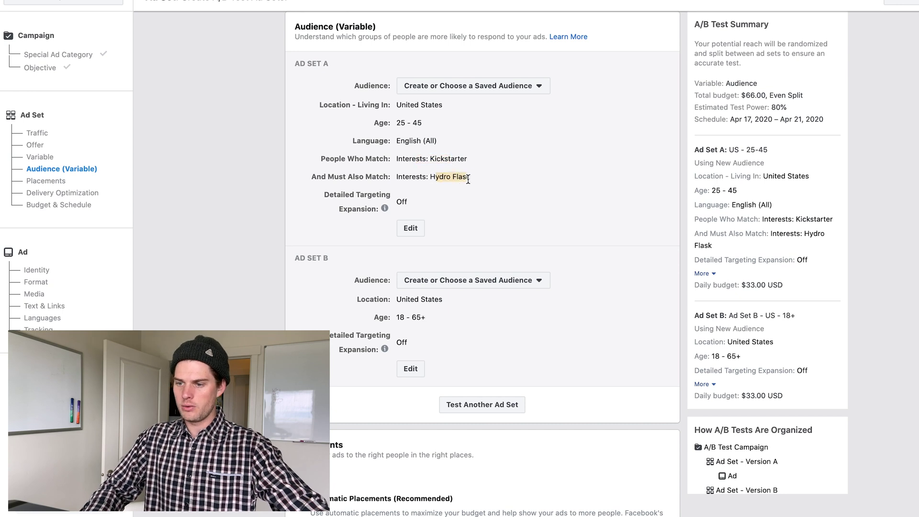
{"action": "left_click_drag", "start_coordinate": [395, 123], "coordinate": [422, 124]}
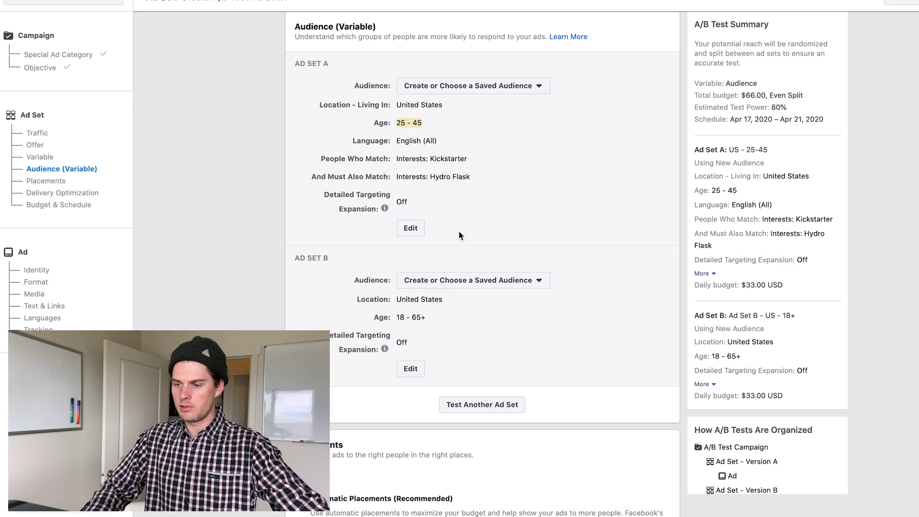
{"action": "scroll", "coordinate": [458, 231], "scroll_direction": "down", "scroll_amount": 4}
{"action": "scroll", "coordinate": [458, 234], "scroll_direction": "up", "scroll_amount": 4}
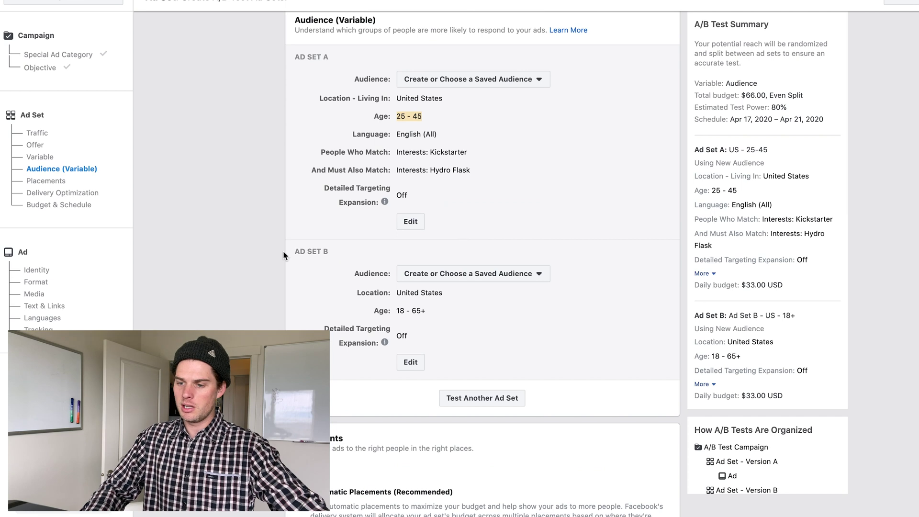
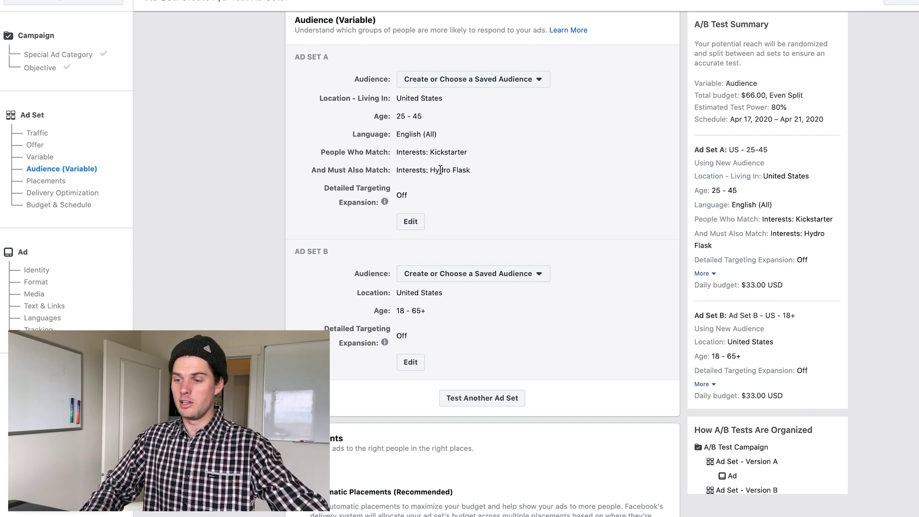
Step: Edit Ad Set B's audience to ages 25–45 and the language English (All)
{"action": "scroll", "coordinate": [440, 169], "scroll_direction": "down", "scroll_amount": 3}
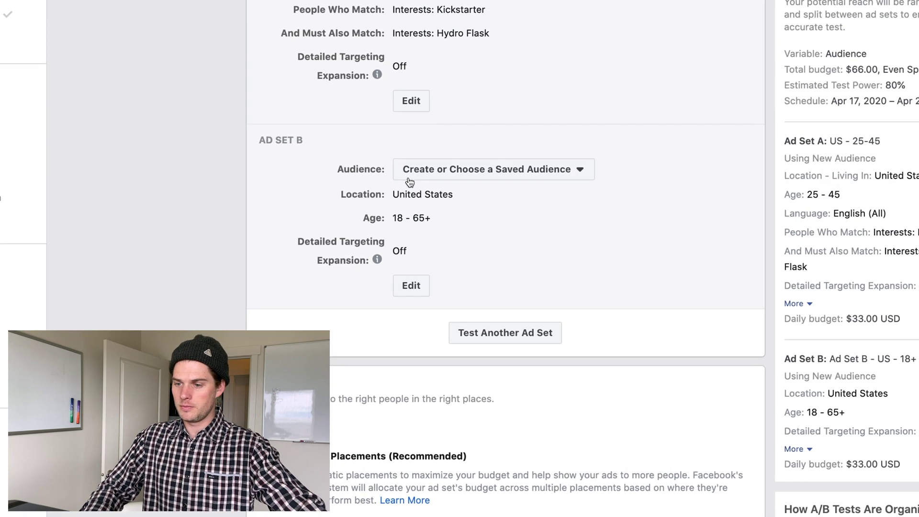
{"action": "left_click", "coordinate": [411, 288]}
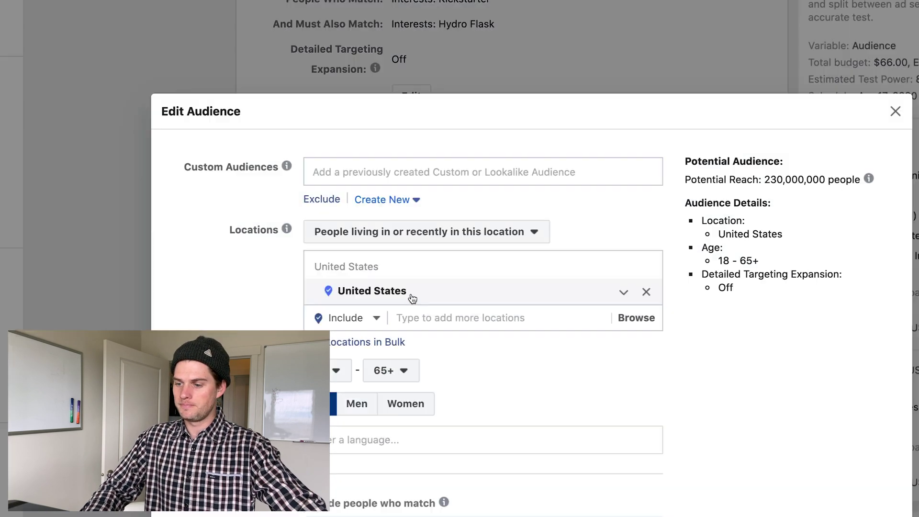
{"action": "scroll", "coordinate": [343, 195], "scroll_direction": "down", "scroll_amount": 4}
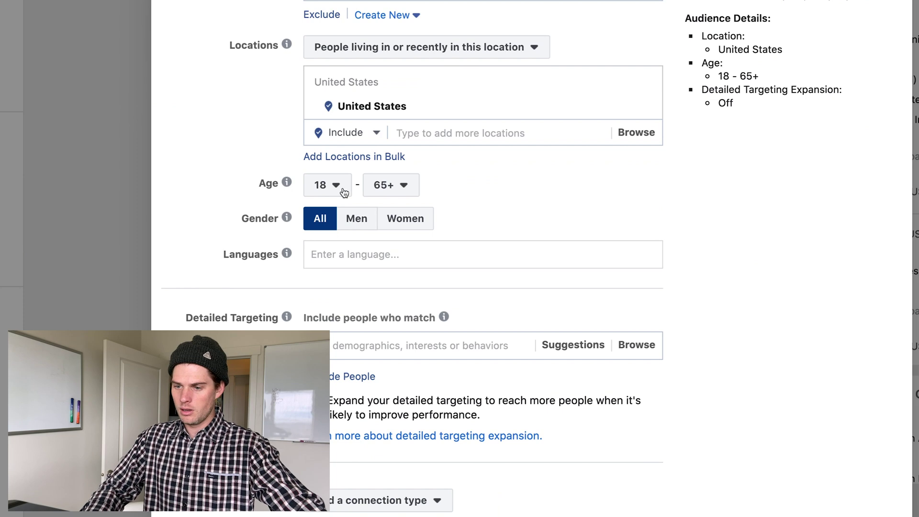
{"action": "left_click", "coordinate": [341, 184]}
{"action": "scroll", "coordinate": [343, 303], "scroll_direction": "down", "scroll_amount": 4}
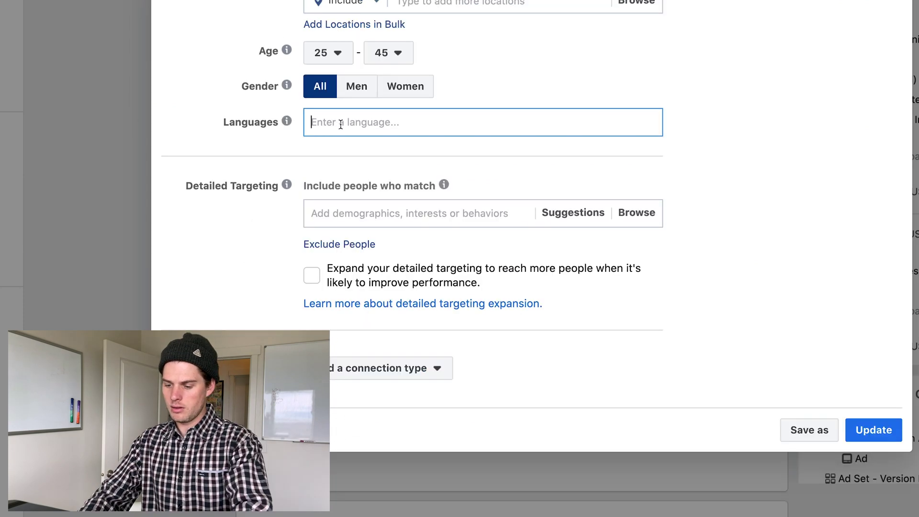
{"action": "type", "text": "english"}
{"action": "left_click", "coordinate": [369, 153]}
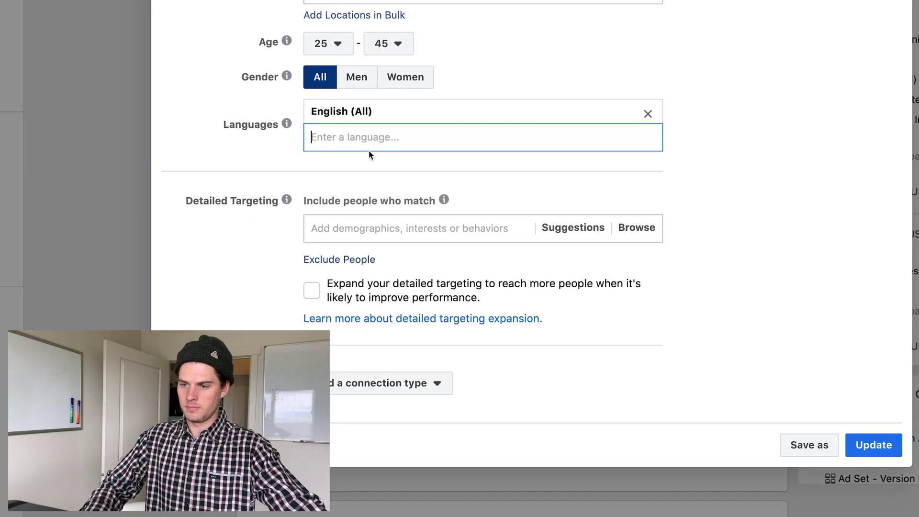
Step: Add the Kickstarter interest to the detailed targeting of Ad Set B's audience
{"action": "left_click", "coordinate": [369, 225]}
{"action": "type", "text": "kickstarter"}
{"action": "left_click", "coordinate": [396, 257]}
{"action": "scroll", "coordinate": [276, 262], "scroll_direction": "down", "scroll_amount": 2}
{"action": "left_click", "coordinate": [276, 262]}
Step: Narrow Ad Set B's detailed targeting to people who must also match the camelbak interest, and save the audience
{"action": "left_click", "coordinate": [420, 284]}
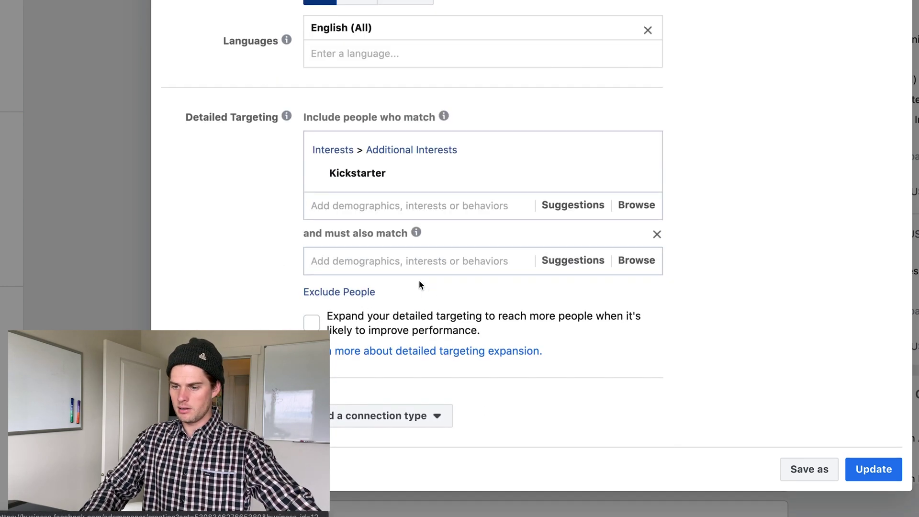
{"action": "left_click", "coordinate": [376, 262]}
{"action": "type", "text": "camelbak"}
{"action": "left_click", "coordinate": [396, 290]}
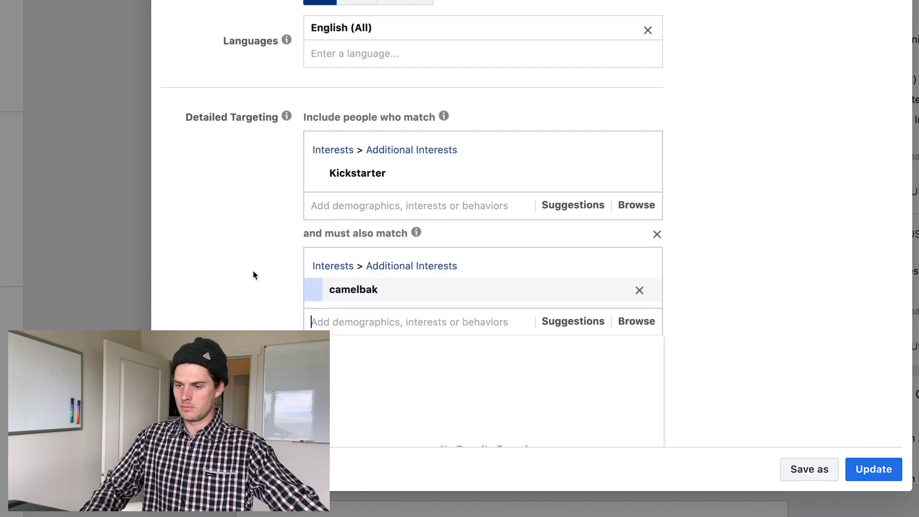
{"action": "left_click", "coordinate": [253, 209]}
{"action": "scroll", "coordinate": [253, 210], "scroll_direction": "down", "scroll_amount": 2}
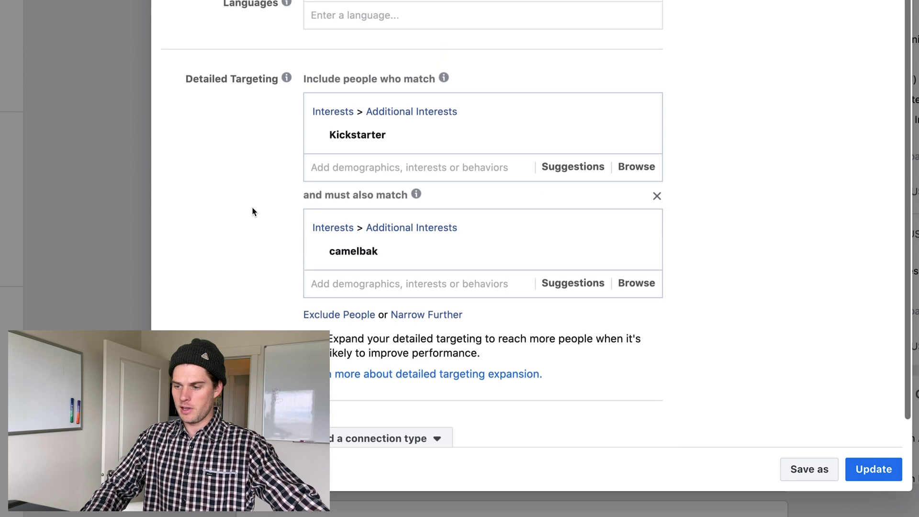
{"action": "left_click", "coordinate": [874, 469]}
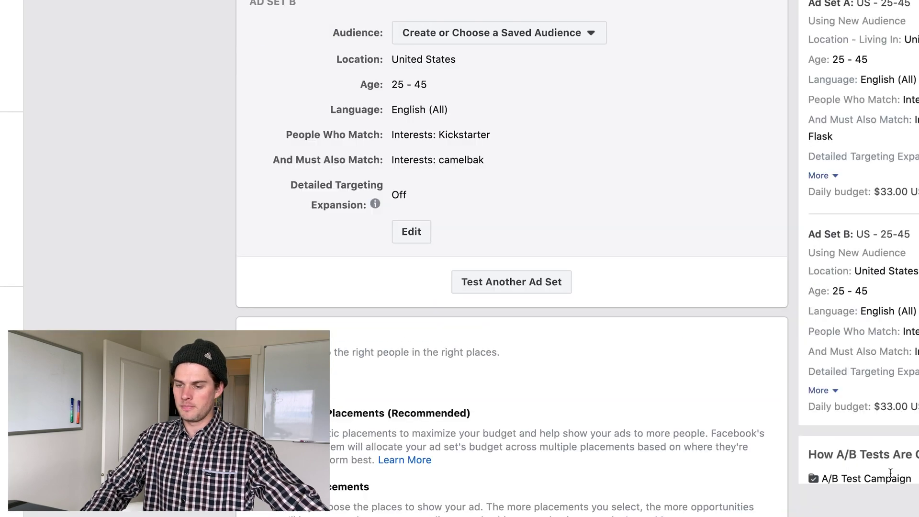
Step: Compare the audience settings of the two ad sets and look over the placement options
{"action": "scroll", "coordinate": [389, 312], "scroll_direction": "up", "scroll_amount": 3}
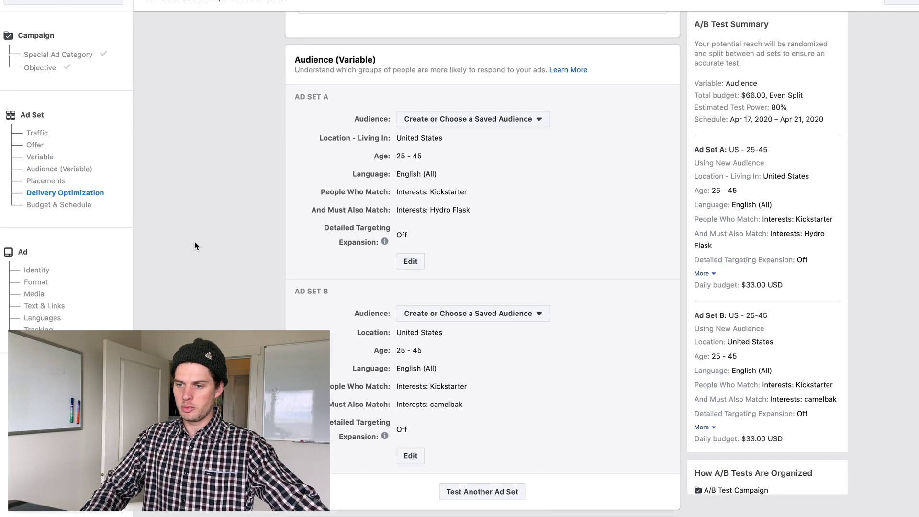
{"action": "scroll", "coordinate": [160, 219], "scroll_direction": "down", "scroll_amount": 2}
{"action": "scroll", "coordinate": [229, 277], "scroll_direction": "up", "scroll_amount": 1}
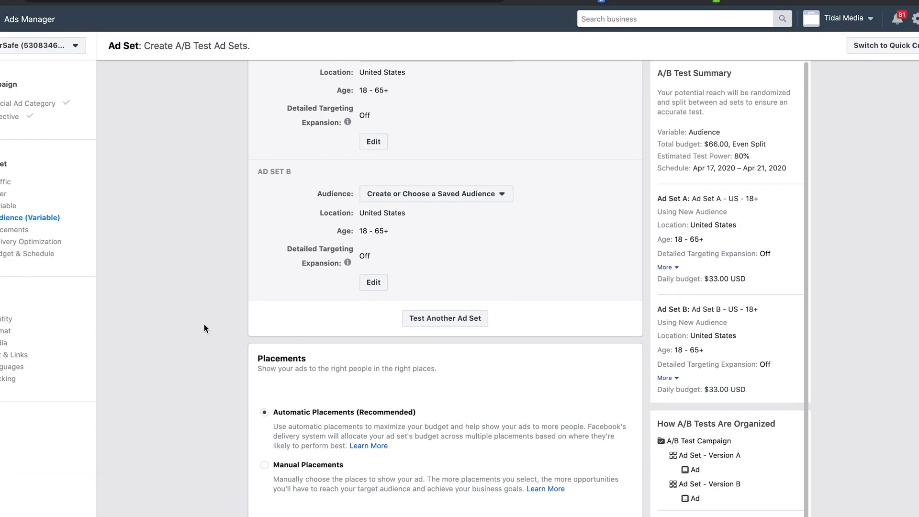
{"action": "scroll", "coordinate": [204, 324], "scroll_direction": "down", "scroll_amount": 1}
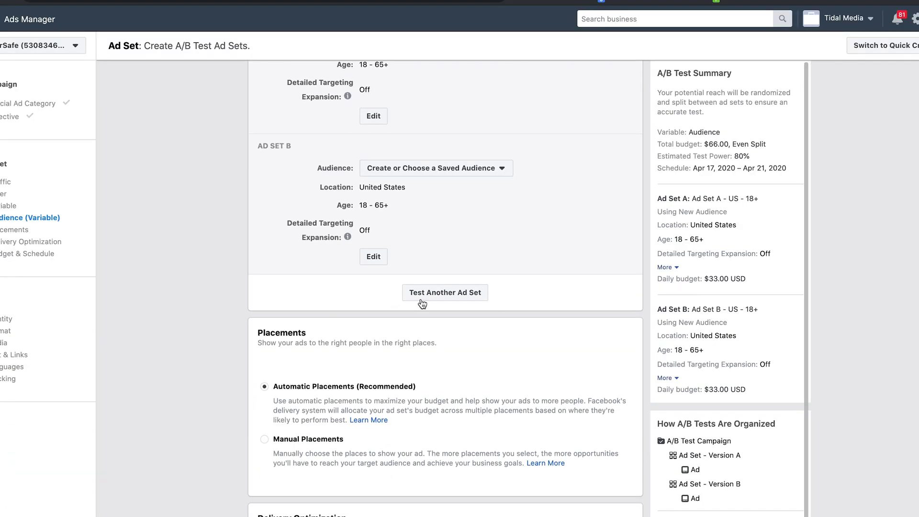
Step: Try adding more ad sets to the audience A/B test beyond Ad Set A and Ad Set B
{"action": "left_click", "coordinate": [454, 293]}
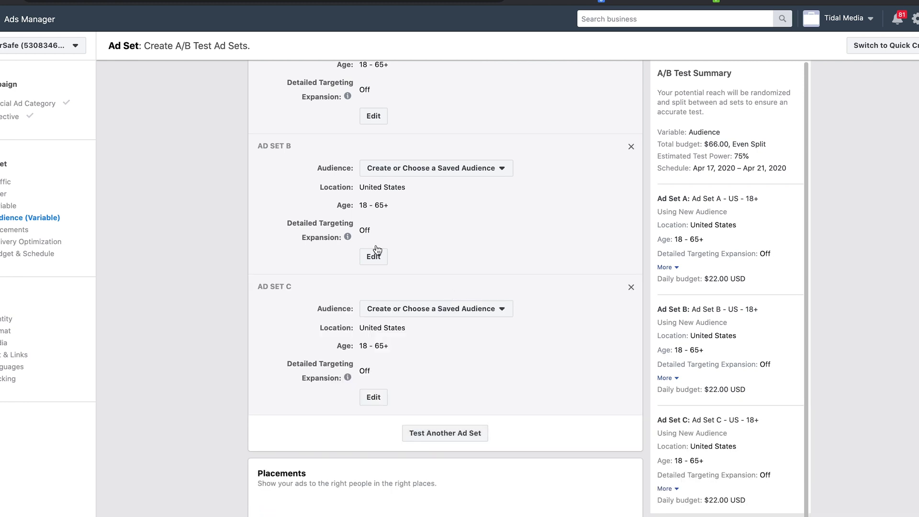
{"action": "scroll", "coordinate": [217, 268], "scroll_direction": "down", "scroll_amount": 2}
{"action": "scroll", "coordinate": [217, 272], "scroll_direction": "down", "scroll_amount": 3}
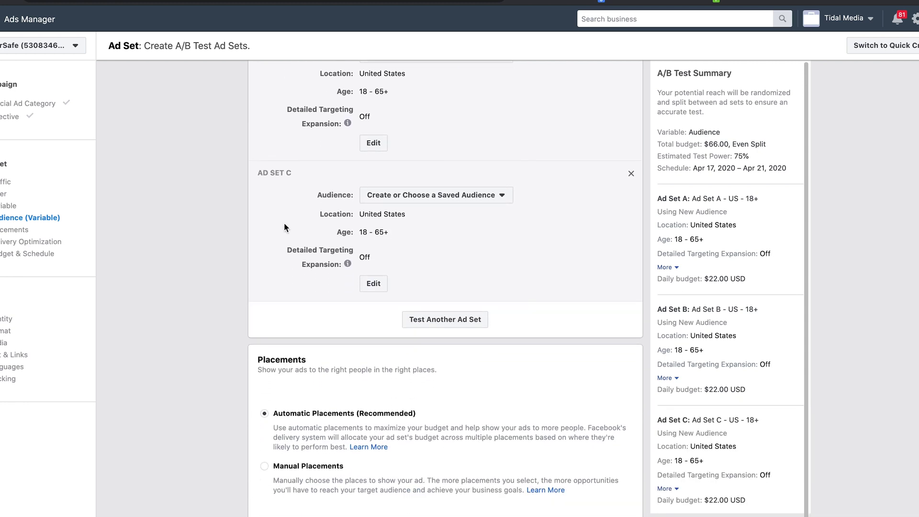
{"action": "left_click", "coordinate": [431, 320]}
{"action": "left_click", "coordinate": [430, 312]}
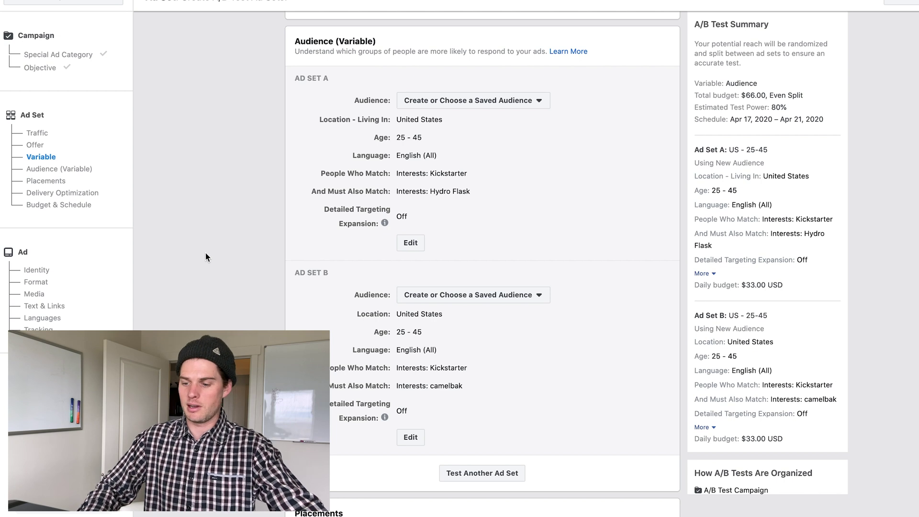
Step: Switch the ad sets to manual placements and keep only Instagram Feed selected among the feed placements
{"action": "scroll", "coordinate": [205, 253], "scroll_direction": "down", "scroll_amount": 5}
{"action": "scroll", "coordinate": [206, 253], "scroll_direction": "down", "scroll_amount": 3}
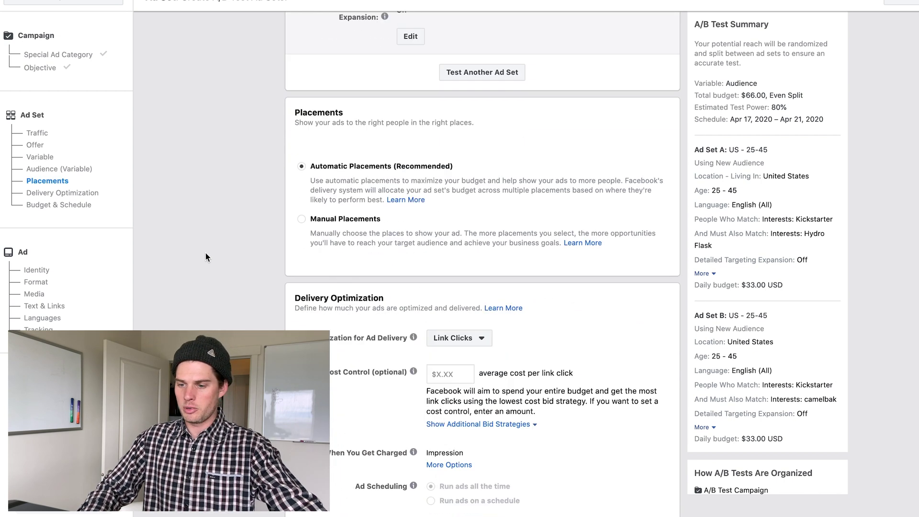
{"action": "left_click", "coordinate": [301, 219]}
{"action": "scroll", "coordinate": [252, 281], "scroll_direction": "down", "scroll_amount": 4}
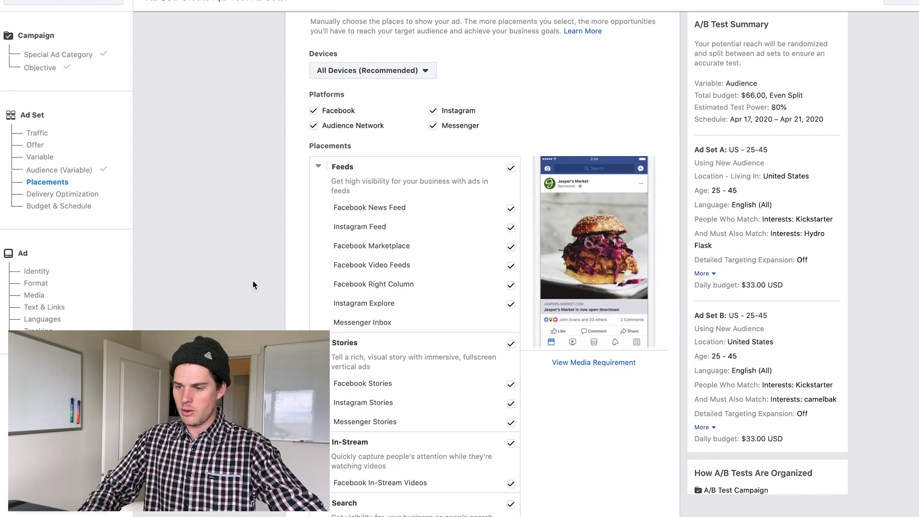
{"action": "left_click", "coordinate": [511, 169]}
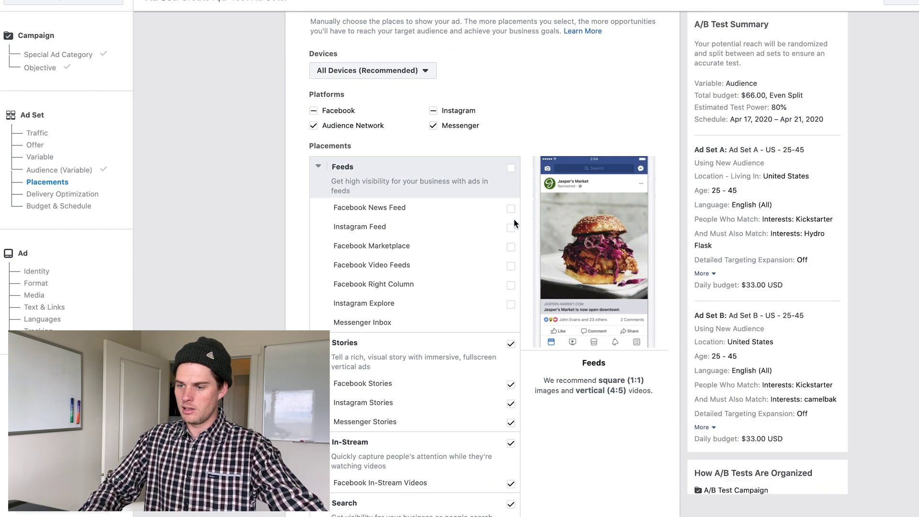
{"action": "left_click", "coordinate": [512, 228]}
Step: Deselect the Stories and In-Stream groups in the manual placements
{"action": "scroll", "coordinate": [513, 233], "scroll_direction": "down", "scroll_amount": 3}
{"action": "left_click", "coordinate": [512, 192]}
{"action": "left_click", "coordinate": [512, 293]}
{"action": "scroll", "coordinate": [511, 295], "scroll_direction": "down", "scroll_amount": 3}
Step: Review the delivery optimization settings and the estimated test power of the A/B test budget
{"action": "scroll", "coordinate": [484, 220], "scroll_direction": "down", "scroll_amount": 12}
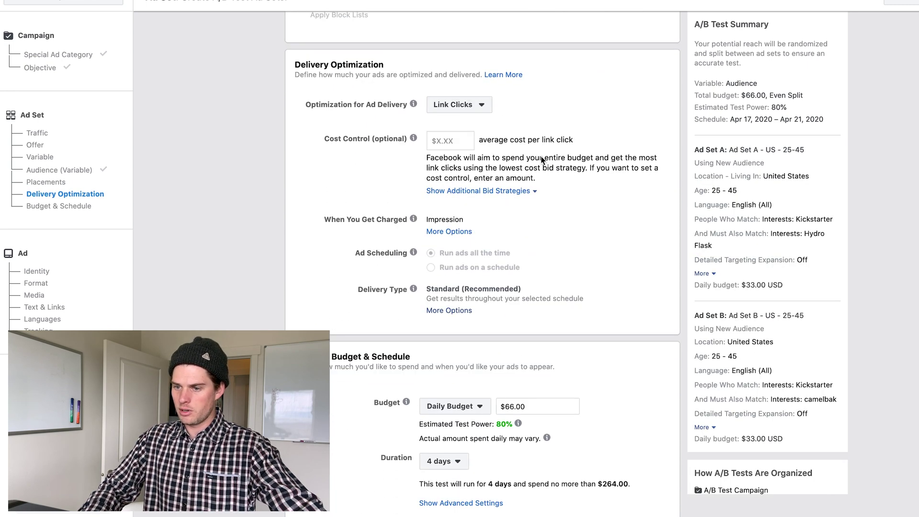
{"action": "scroll", "coordinate": [541, 243], "scroll_direction": "down", "scroll_amount": 1}
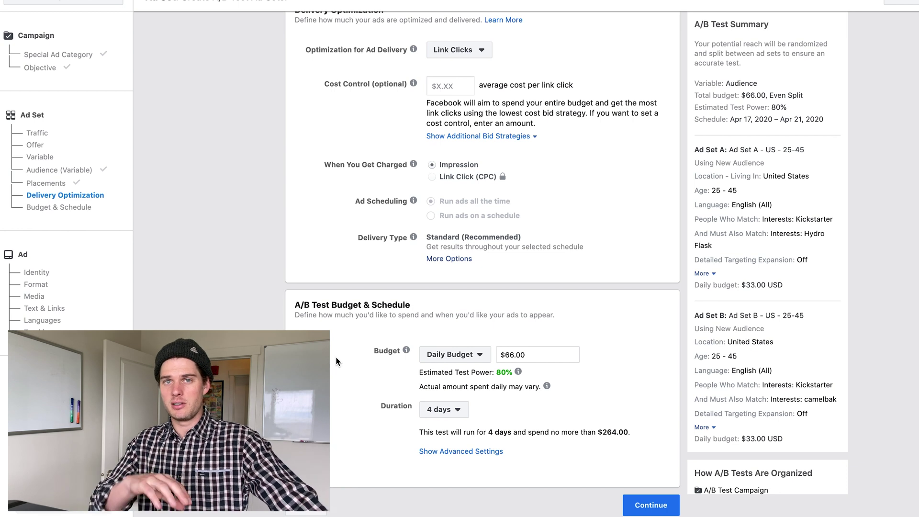
{"action": "left_click", "coordinate": [409, 384]}
{"action": "left_click_drag", "start_coordinate": [419, 373], "coordinate": [511, 375]}
{"action": "left_click", "coordinate": [346, 370]}
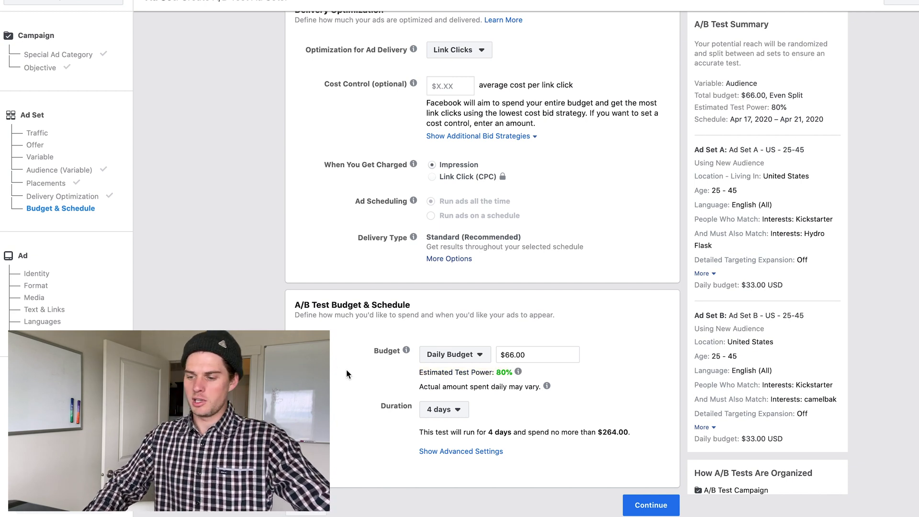
{"action": "left_click", "coordinate": [420, 372]}
{"action": "left_click_drag", "start_coordinate": [421, 372], "coordinate": [510, 377]}
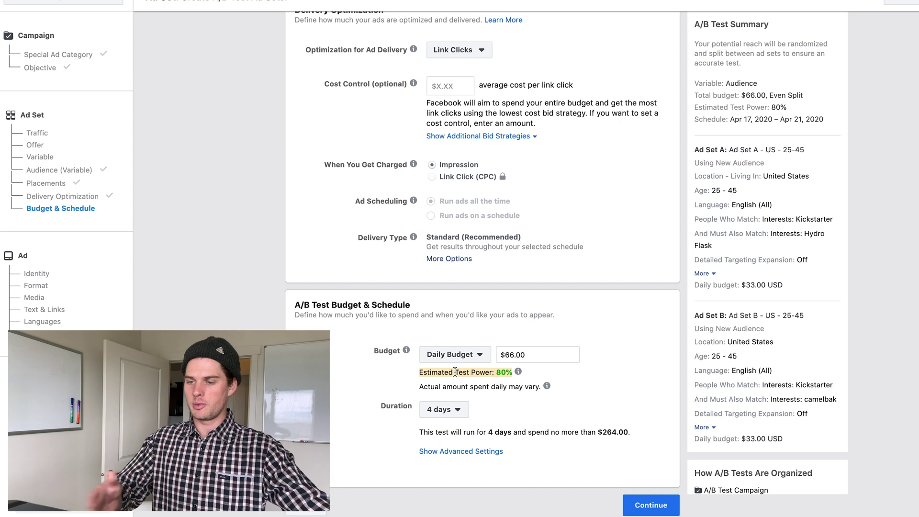
Step: Try daily budgets of $30 and $200 for the A/B test and check the estimated test power
{"action": "left_click", "coordinate": [520, 358]}
{"action": "type", "text": "30"}
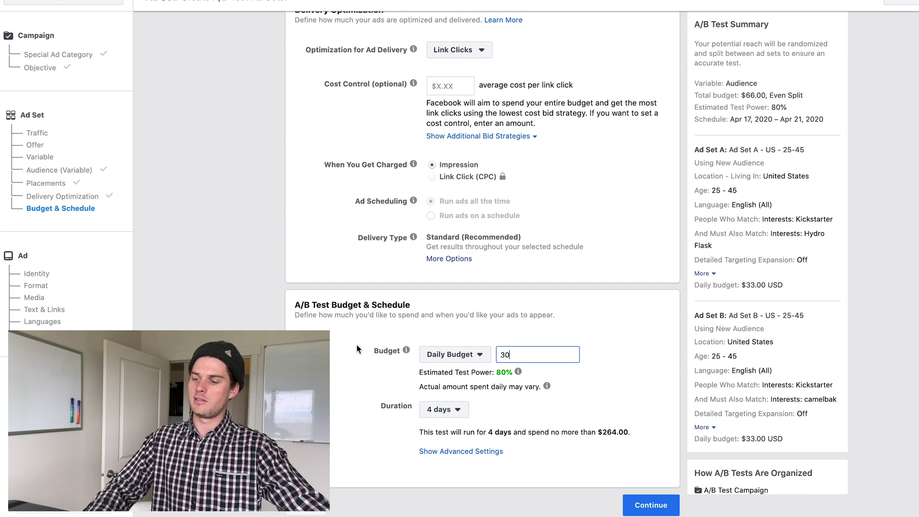
{"action": "key", "text": "Tab"}
{"action": "left_click", "coordinate": [513, 357]}
{"action": "type", "text": "2"}
{"action": "key", "text": "Tab"}
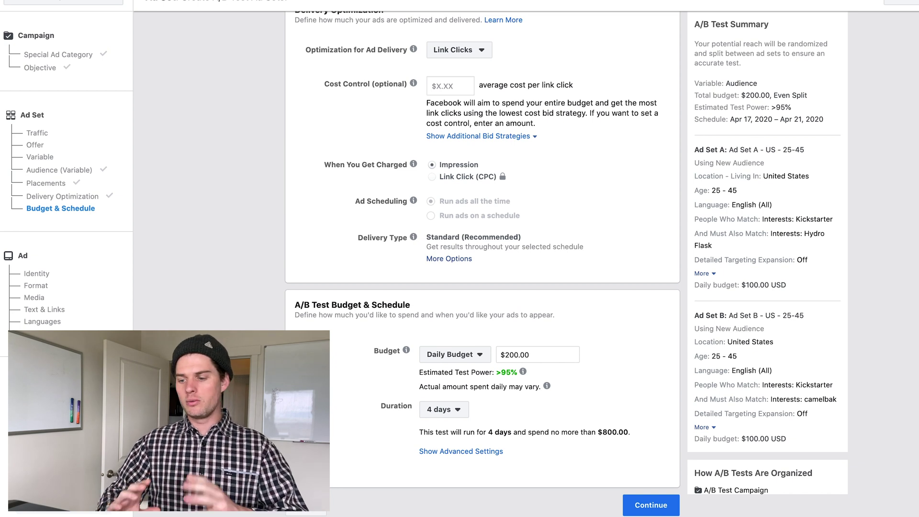
{"action": "left_click_drag", "start_coordinate": [419, 373], "coordinate": [547, 371]}
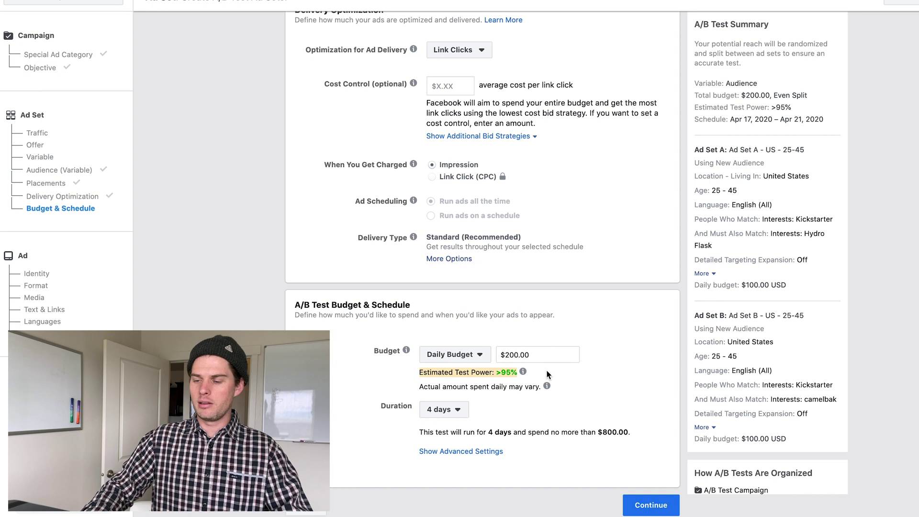
{"action": "left_click", "coordinate": [437, 372]}
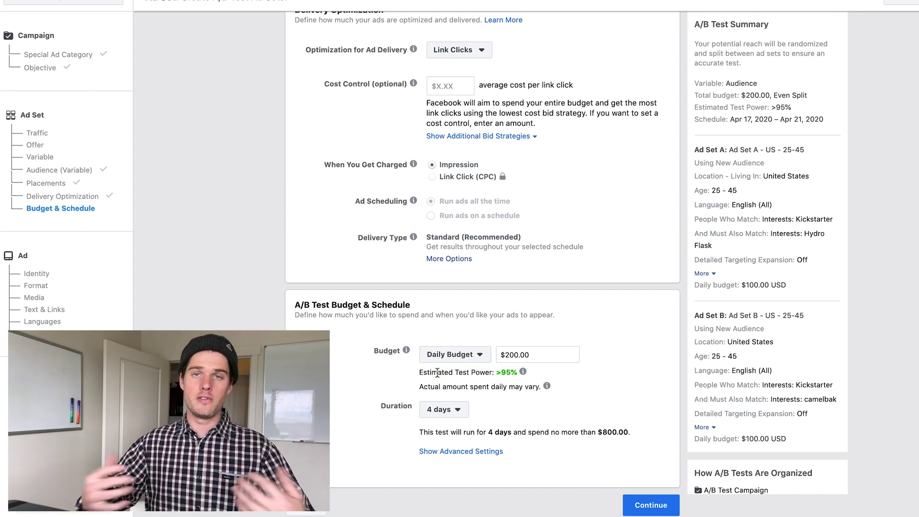
{"action": "left_click", "coordinate": [437, 373]}
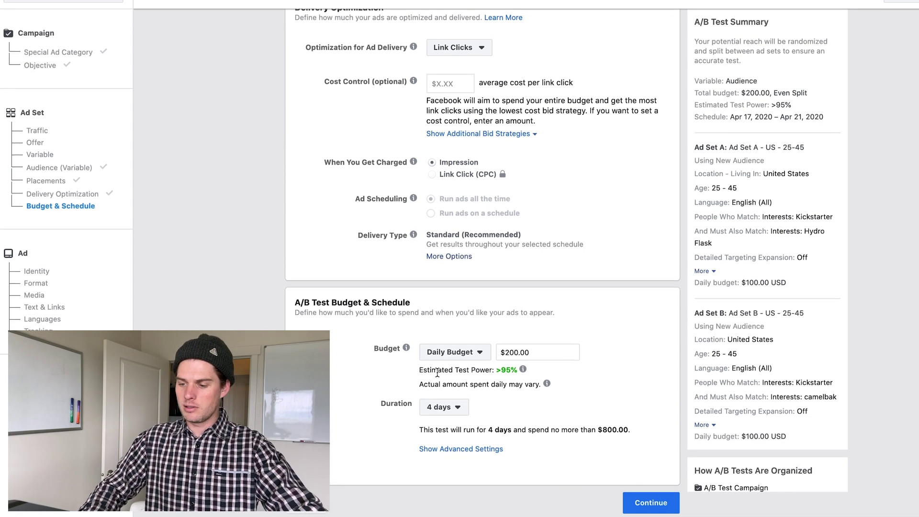
Step: Set the A/B test's daily budget to $60 and its duration to 3 days, and continue to the ad setup
{"action": "left_click", "coordinate": [536, 348]}
{"action": "left_click", "coordinate": [508, 351]}
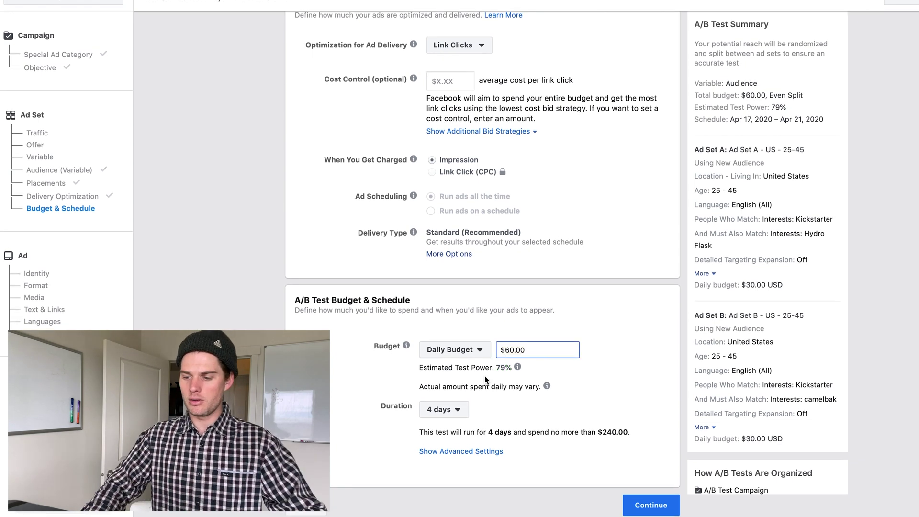
{"action": "left_click", "coordinate": [463, 409]}
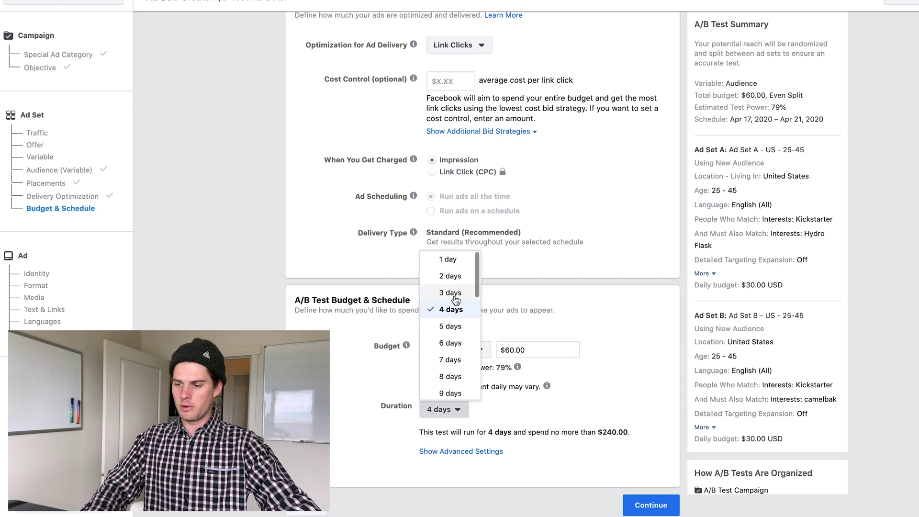
{"action": "left_click", "coordinate": [456, 299]}
{"action": "left_click", "coordinate": [476, 376]}
{"action": "left_click_drag", "start_coordinate": [476, 376], "coordinate": [488, 372]}
{"action": "left_click", "coordinate": [426, 367]}
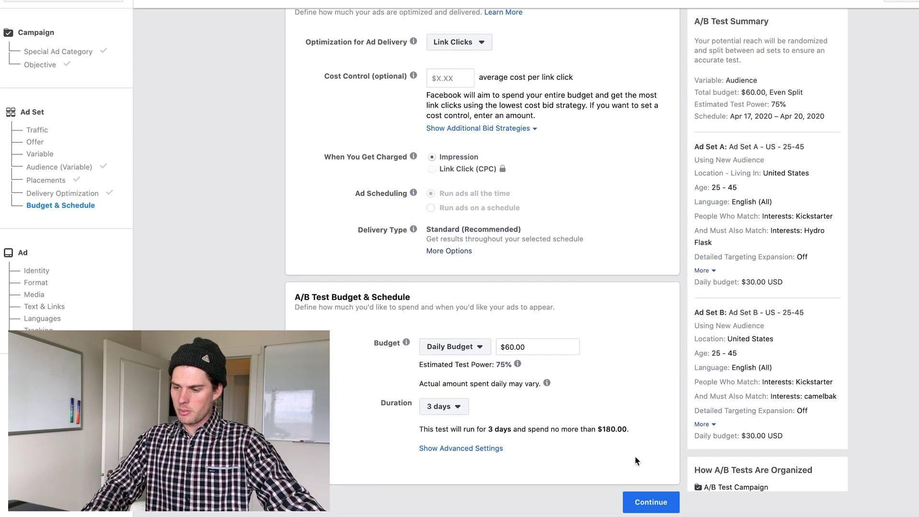
{"action": "left_click", "coordinate": [644, 505]}
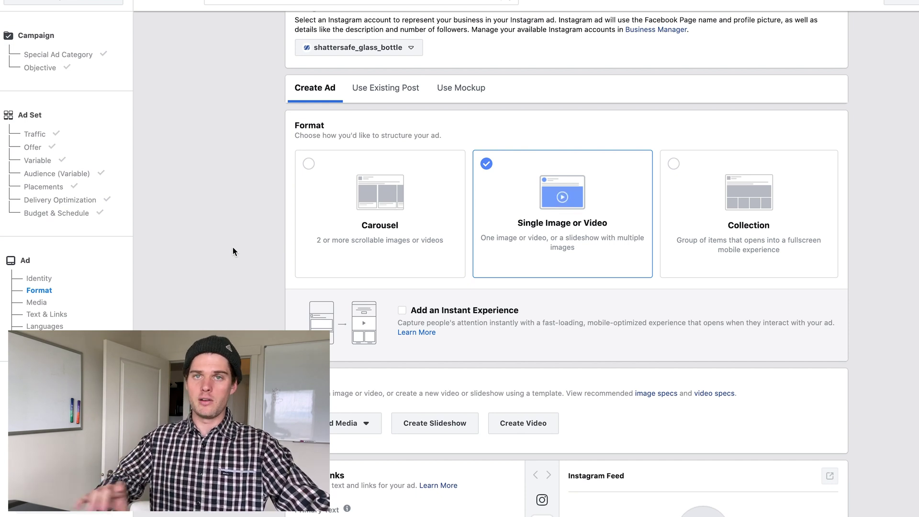
Step: Go through the remaining ad settings down to tracking and confirm the campaign
{"action": "scroll", "coordinate": [553, 254], "scroll_direction": "down", "scroll_amount": 15}
{"action": "scroll", "coordinate": [552, 255], "scroll_direction": "down", "scroll_amount": 2}
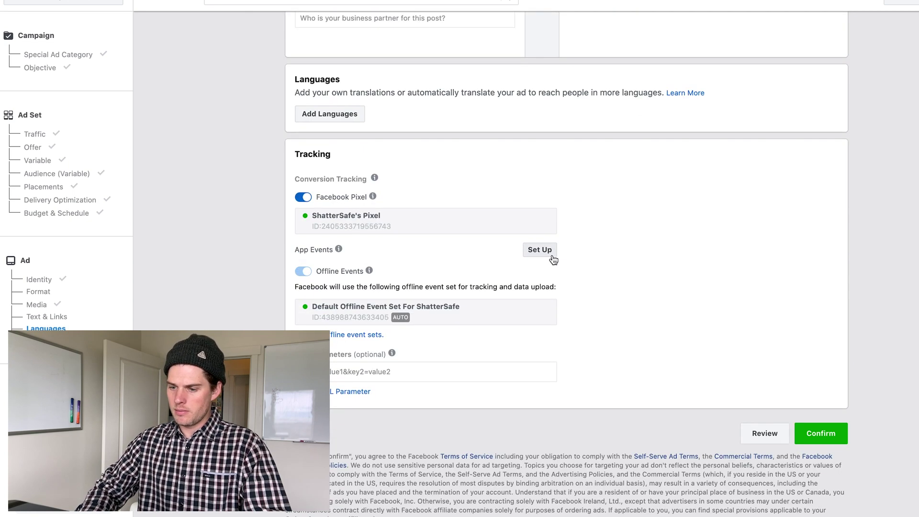
{"action": "left_click", "coordinate": [823, 434]}
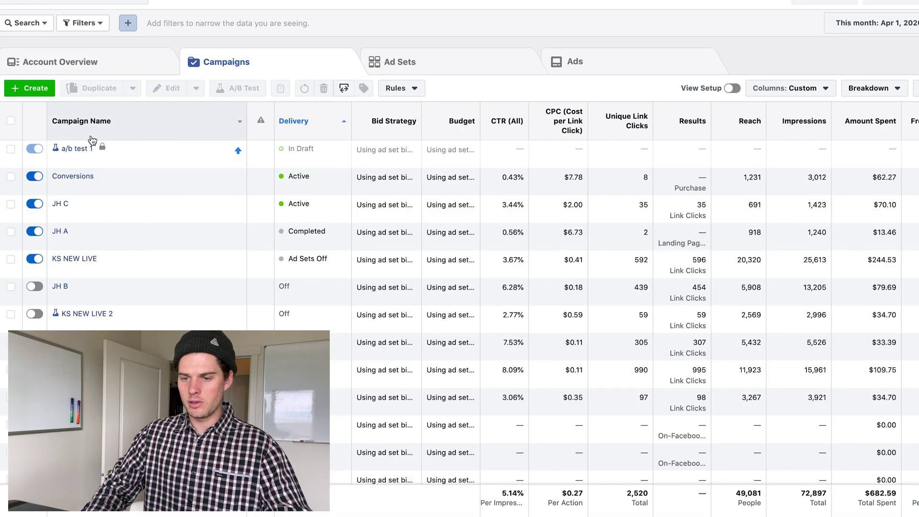
Step: View the two ad sets inside the a/b test 1 campaign and return to the campaign list
{"action": "mouse_move", "coordinate": [55, 149]}
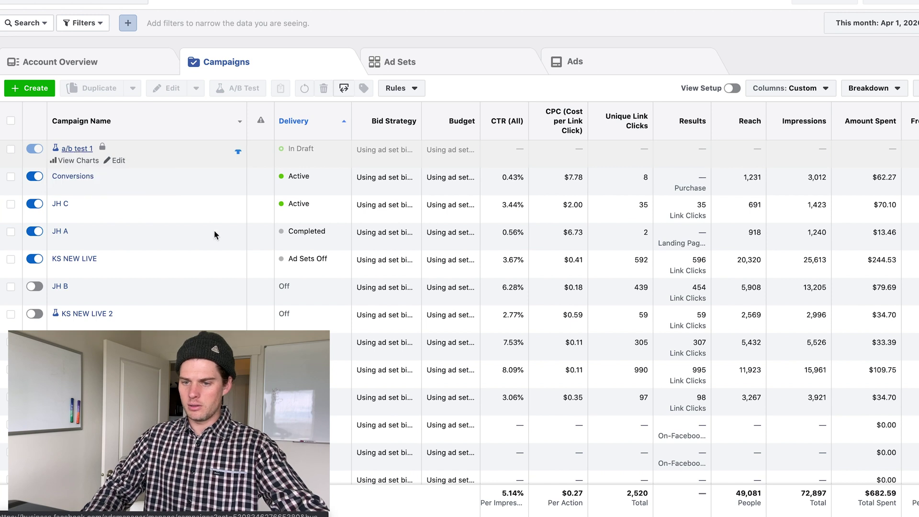
{"action": "left_click", "coordinate": [76, 149]}
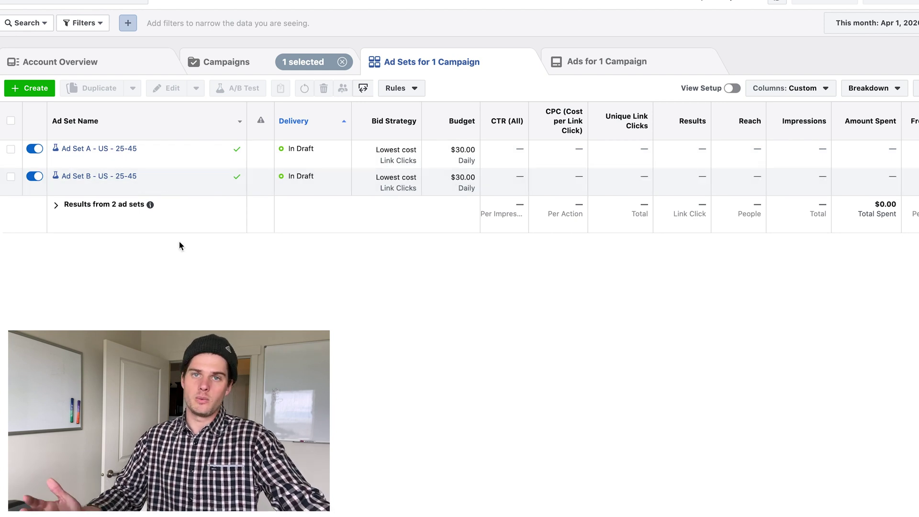
{"action": "key", "text": "alt+Left"}
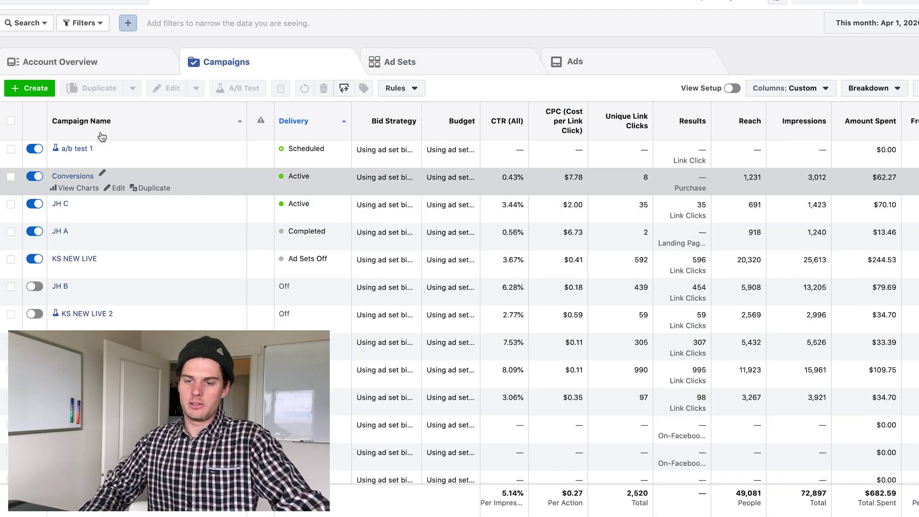
Step: Start a new campaign with the Traffic objective and name it "ab test 1 - creative"
{"action": "left_click", "coordinate": [32, 91]}
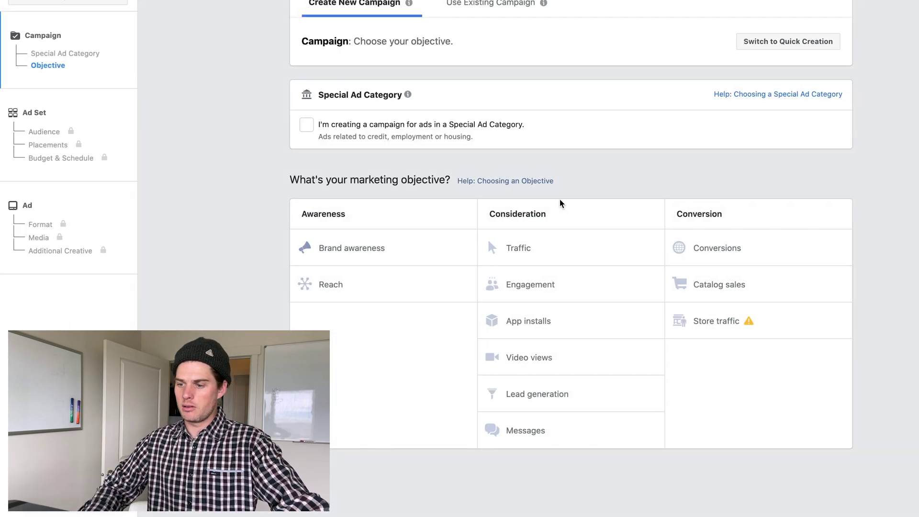
{"action": "left_click", "coordinate": [544, 242]}
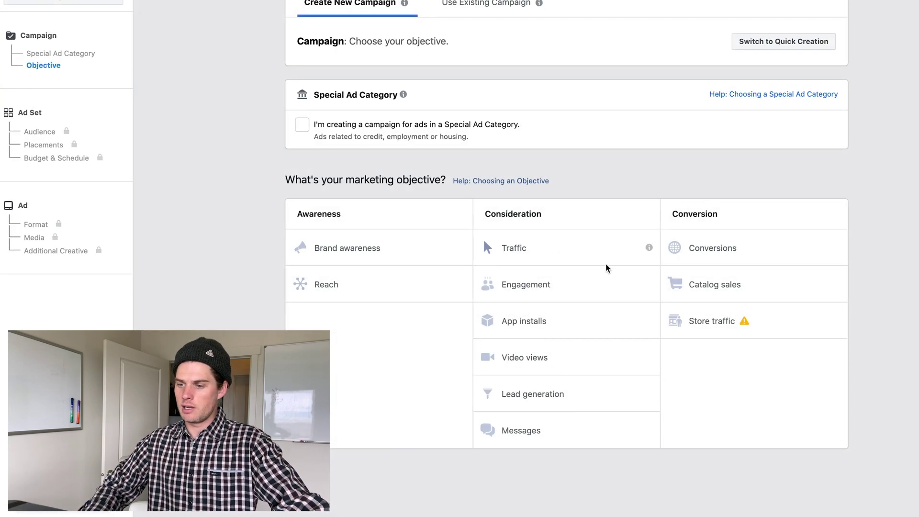
{"action": "scroll", "coordinate": [545, 254], "scroll_direction": "down", "scroll_amount": 4}
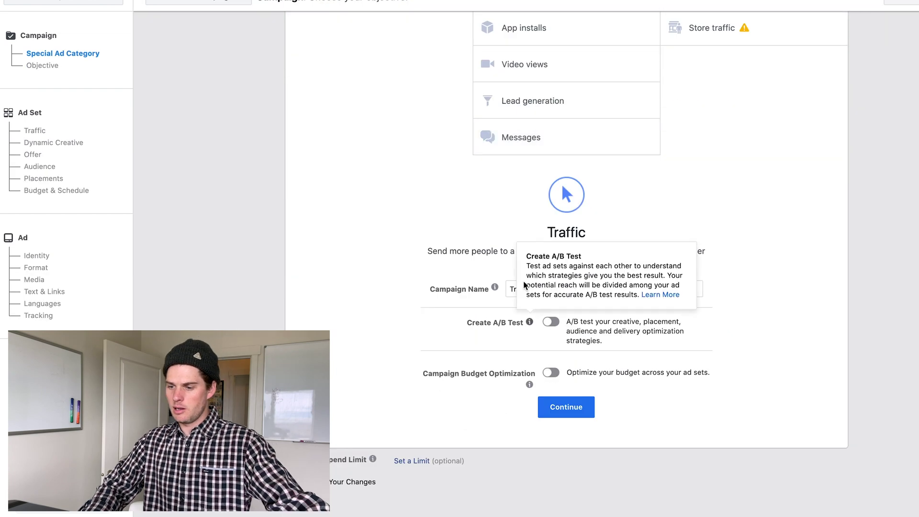
{"action": "left_click", "coordinate": [514, 299]}
{"action": "type", "text": "ab test"}
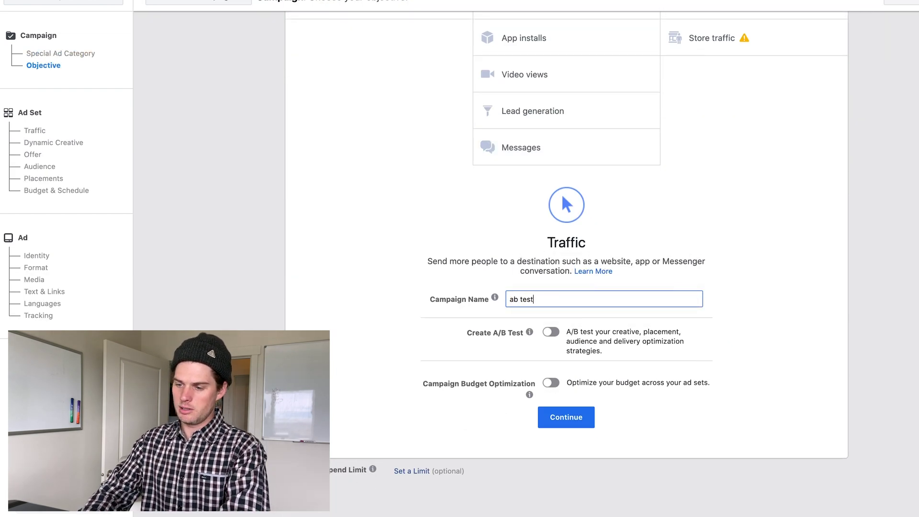
{"action": "type", "text": " 1 - creative"}
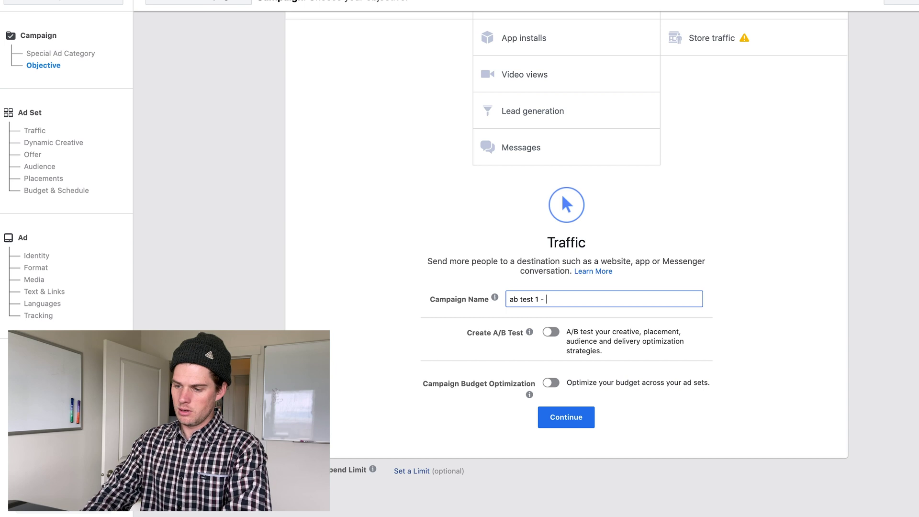
Step: Enable the A/B test for "ab test 1 - creative" and choose Creative as the variable
{"action": "left_click", "coordinate": [552, 332]}
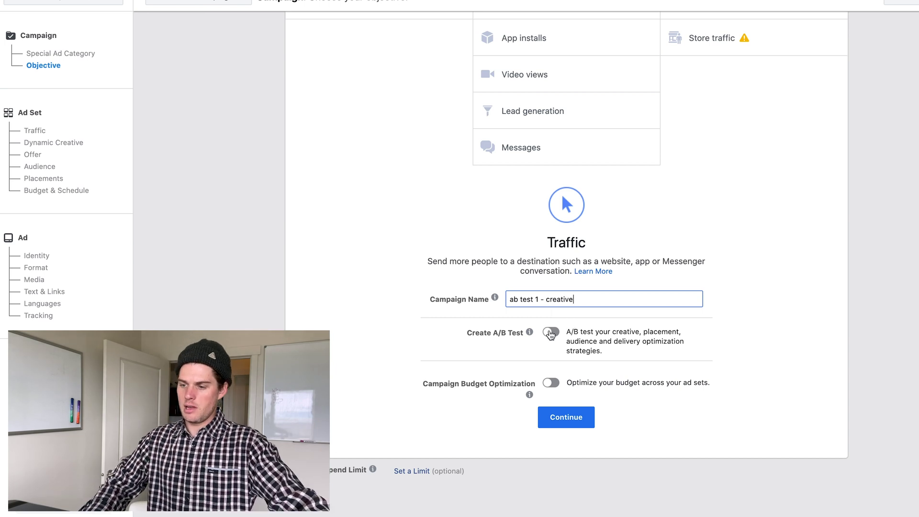
{"action": "left_click", "coordinate": [652, 396]}
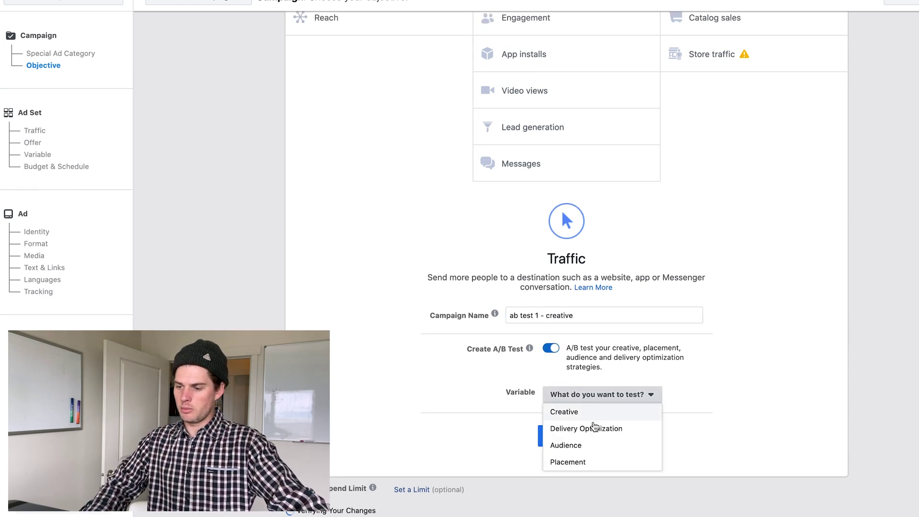
{"action": "left_click", "coordinate": [565, 413]}
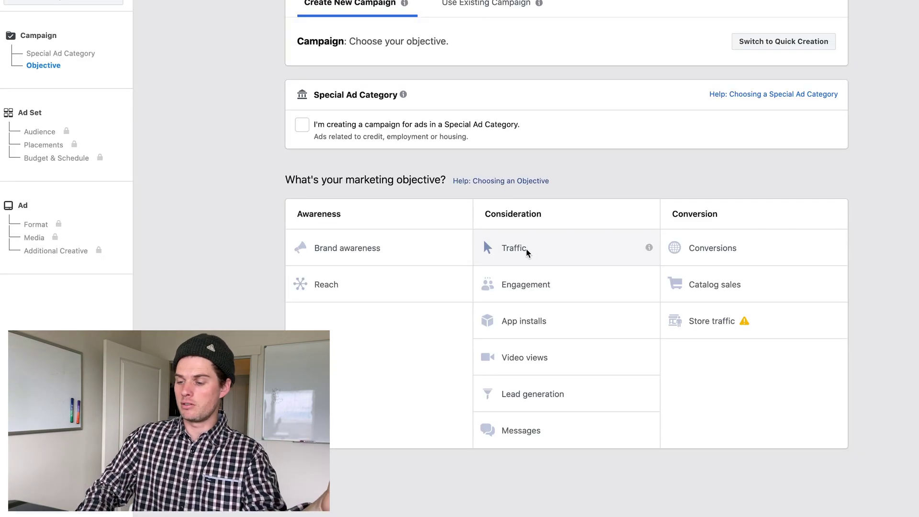
Step: Choose the Traffic objective for the new campaign and enable an A/B test with Creative as the variable
{"action": "left_click", "coordinate": [527, 249]}
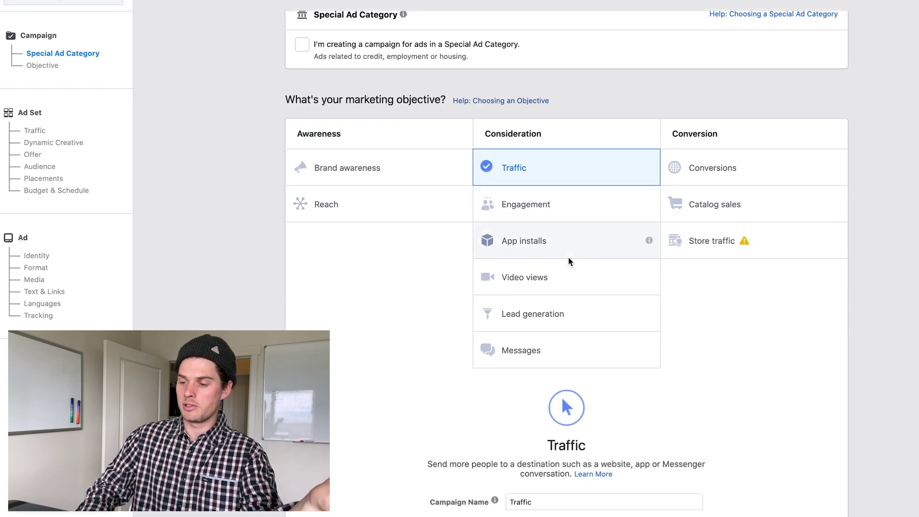
{"action": "scroll", "coordinate": [570, 245], "scroll_direction": "down", "scroll_amount": 5}
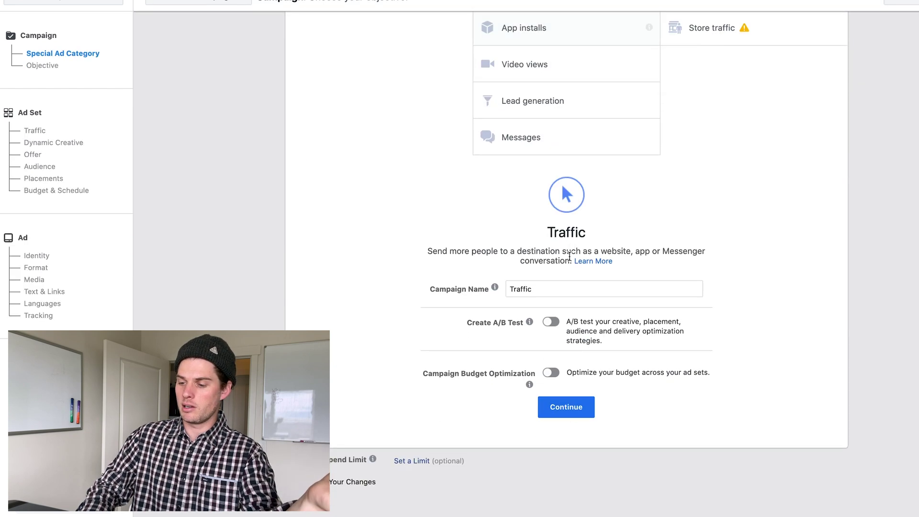
{"action": "left_click", "coordinate": [552, 321]}
{"action": "left_click", "coordinate": [634, 393]}
{"action": "scroll", "coordinate": [799, 383], "scroll_direction": "down", "scroll_amount": 1}
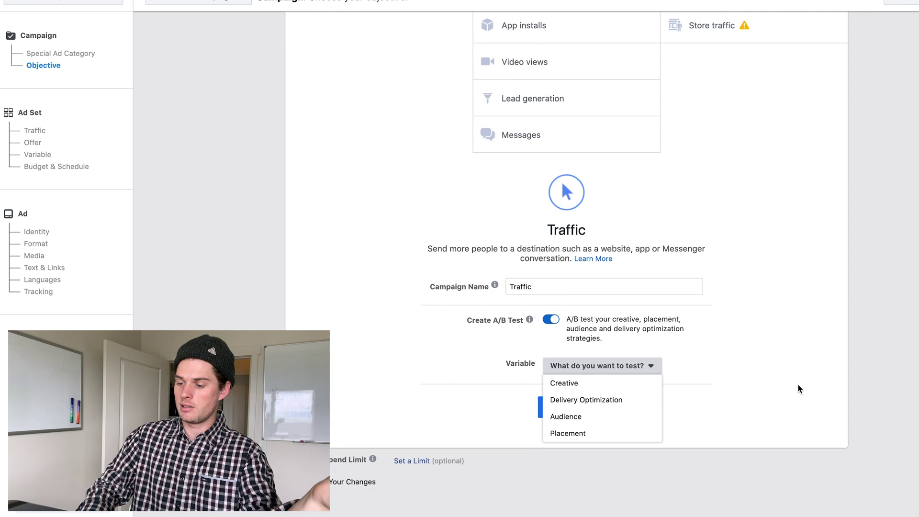
{"action": "left_click", "coordinate": [564, 393]}
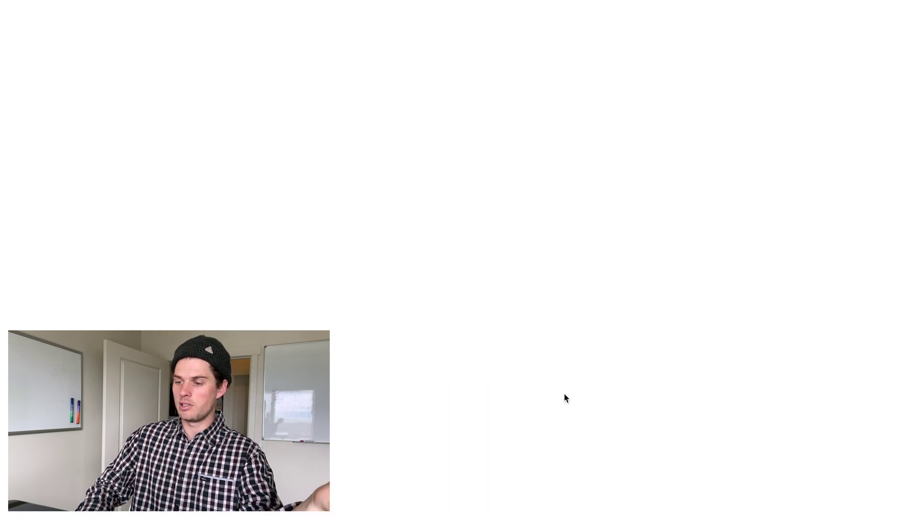